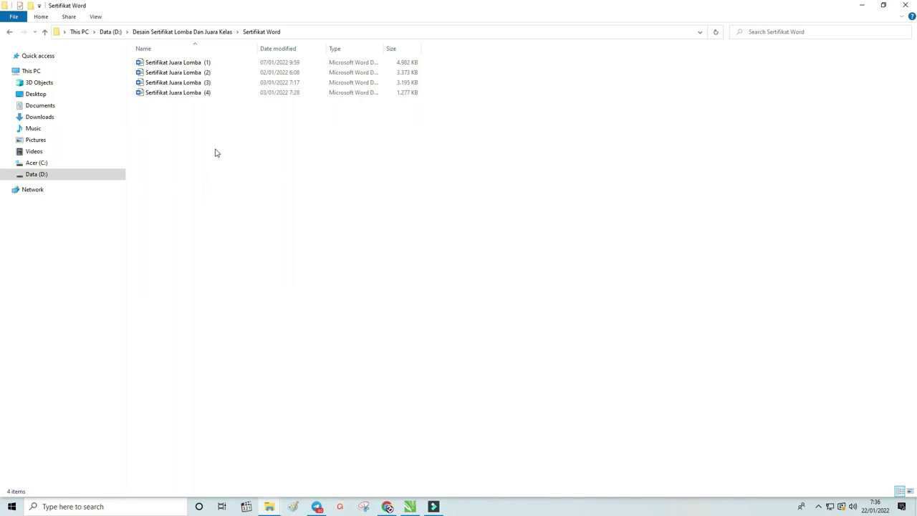
# Select Sertifikat Juara Lomba files (1) through (4) and open them together in Word
pyautogui.click(197, 63)
pyautogui.click(202, 94)
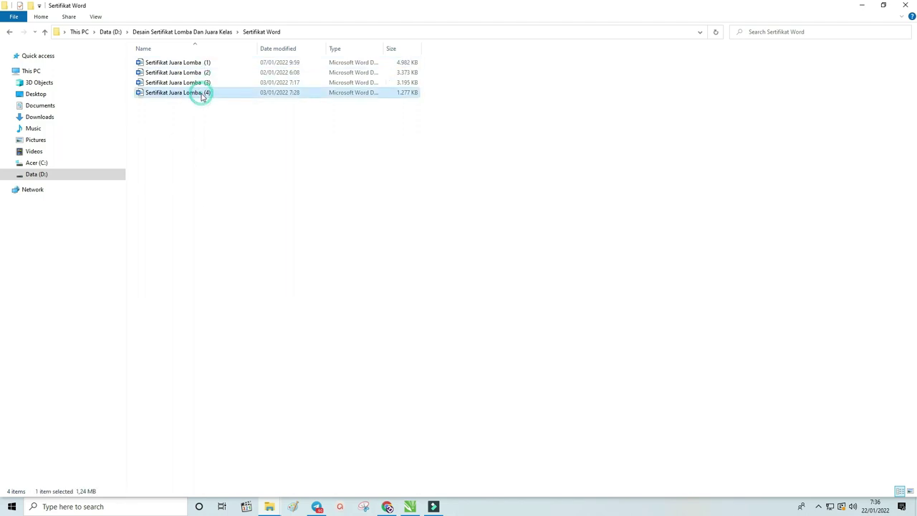
pyautogui.click(201, 63)
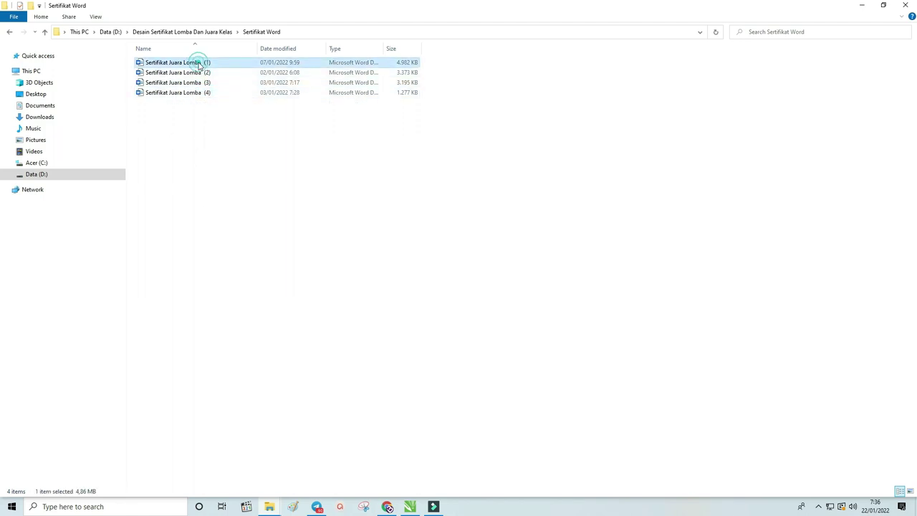
pyautogui.keyDown('shift'); pyautogui.click(203, 94); pyautogui.keyUp('shift')
pyautogui.rightClick(204, 96)
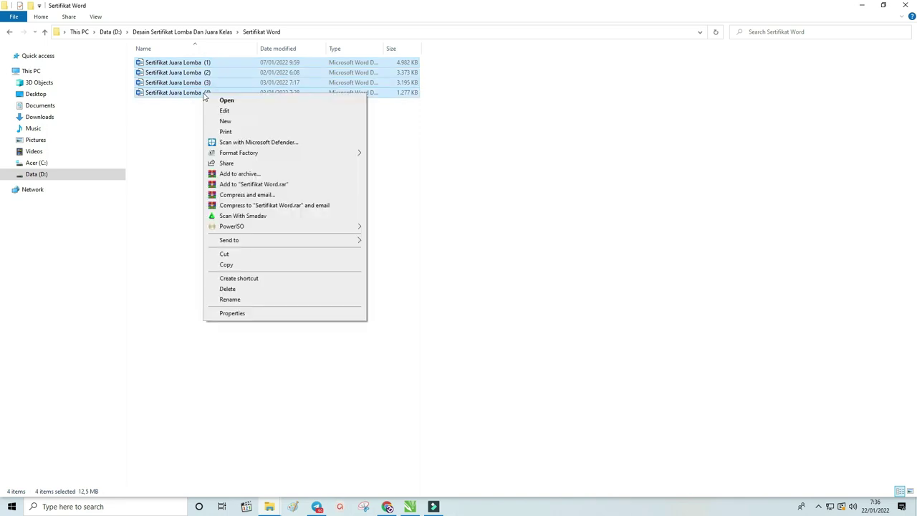
pyautogui.click(224, 100)
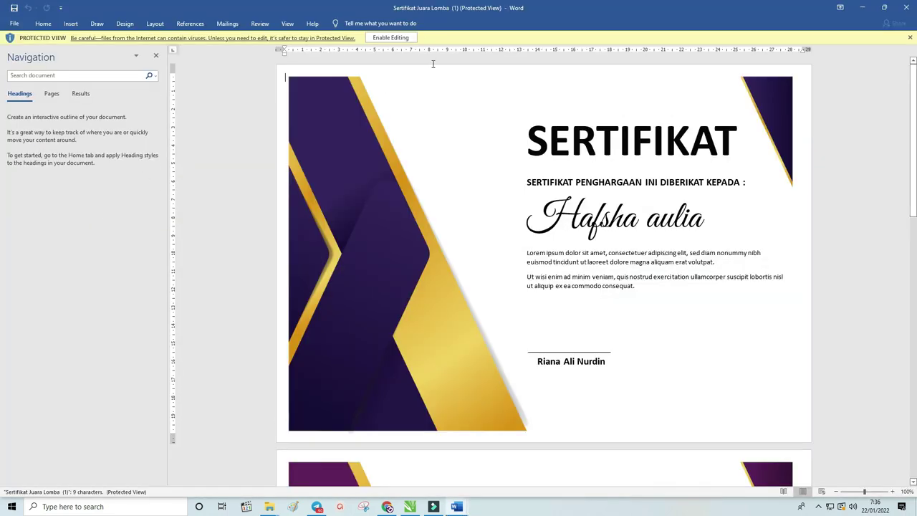
# Enable editing in certificate (1) and close the Dokumentasi Media Interaktif window
pyautogui.click(390, 38)
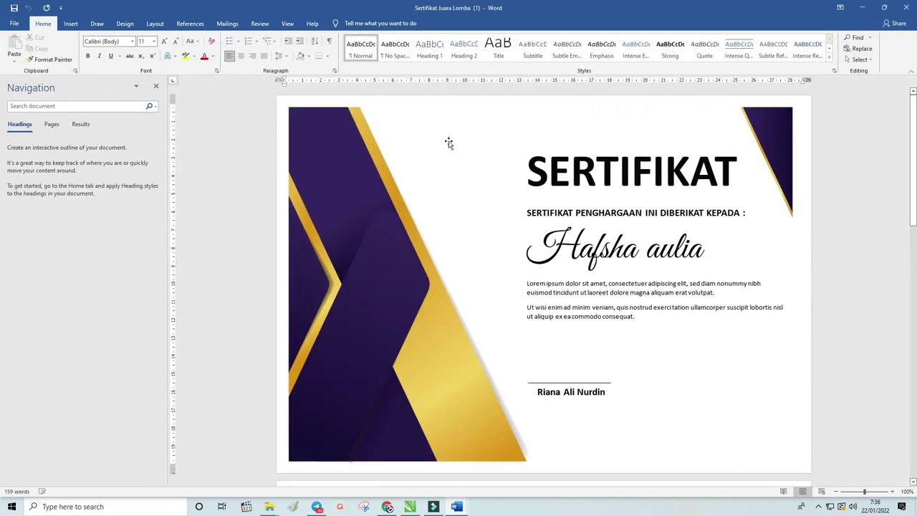
pyautogui.moveTo(456, 507)
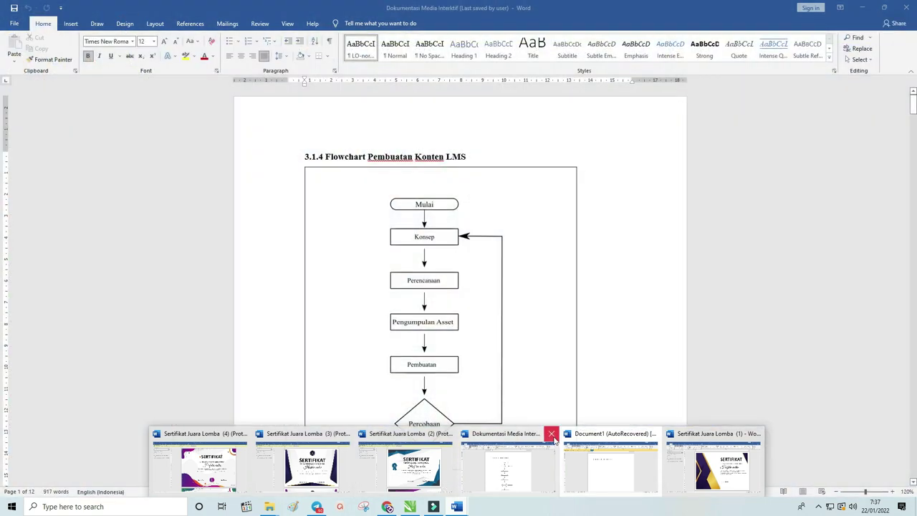
pyautogui.click(551, 434)
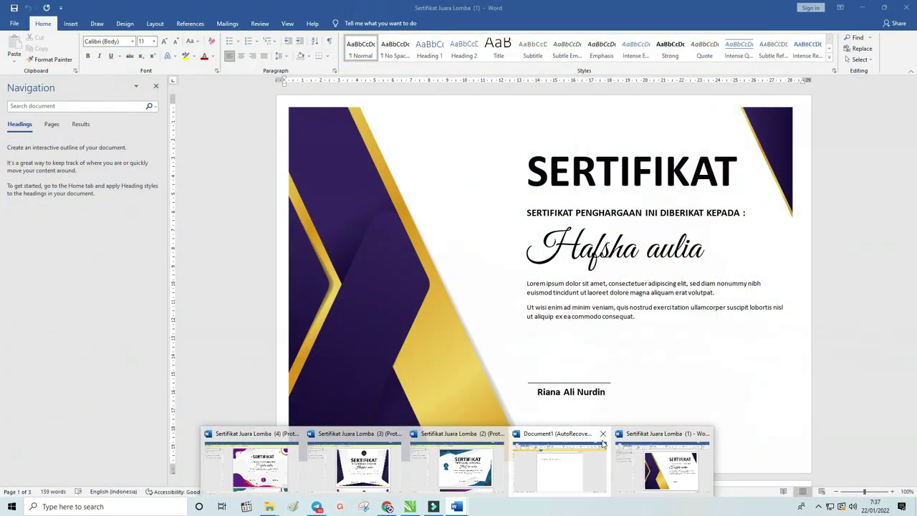
pyautogui.click(603, 434)
pyautogui.click(459, 263)
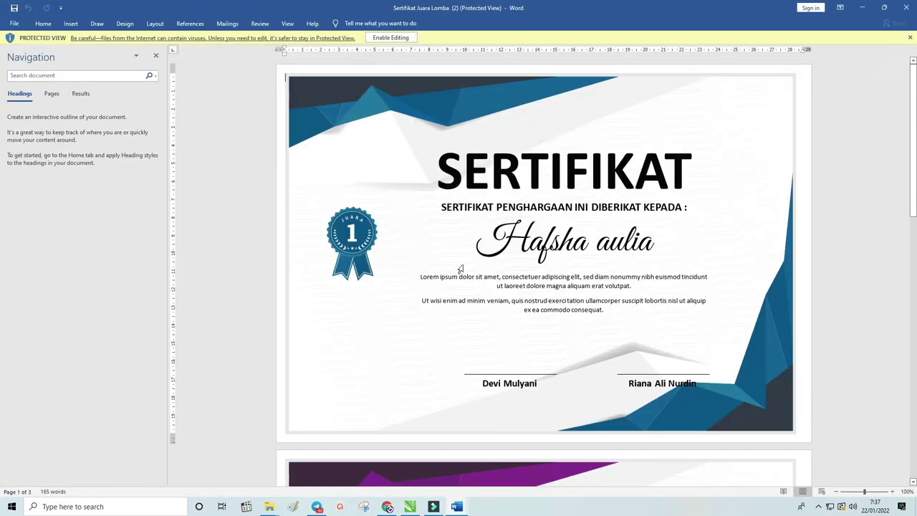
# Enable editing in certificate (2), then switch to certificate (4)
pyautogui.click(457, 506)
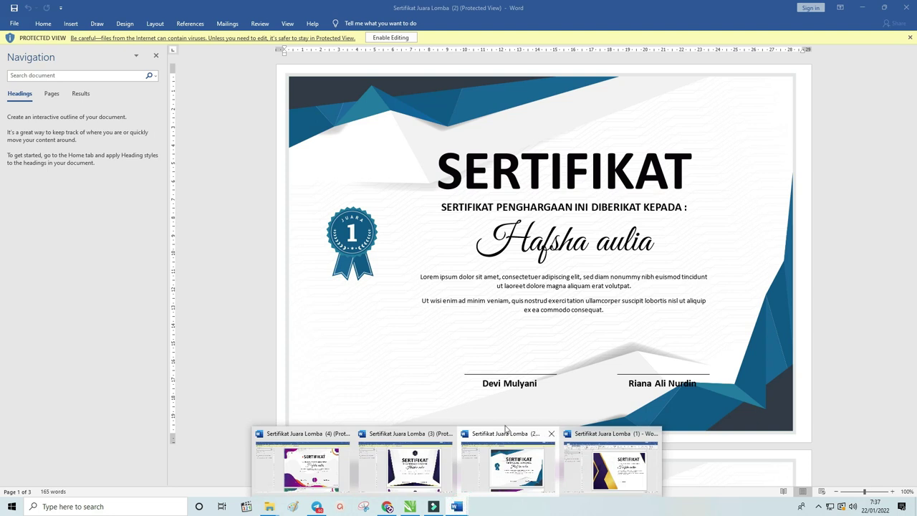
pyautogui.click(551, 277)
pyautogui.scroll(-5, 556, 271)
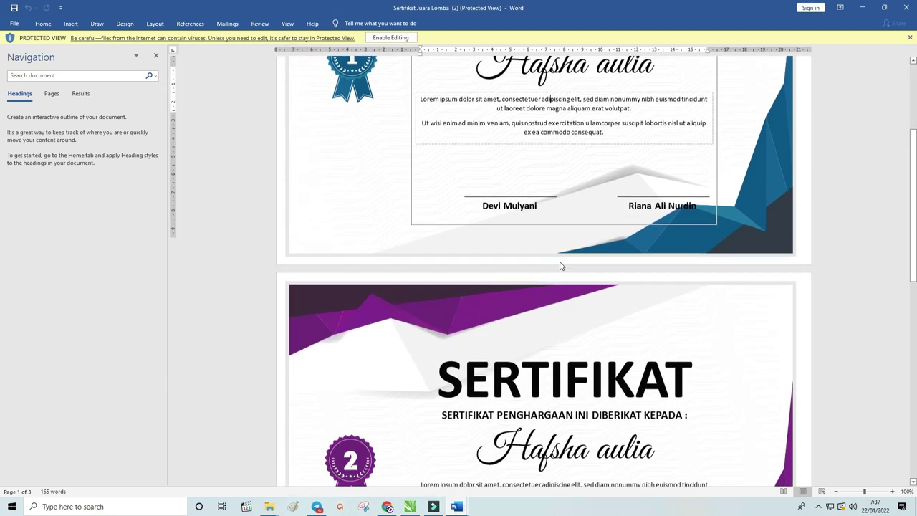
pyautogui.click(374, 38)
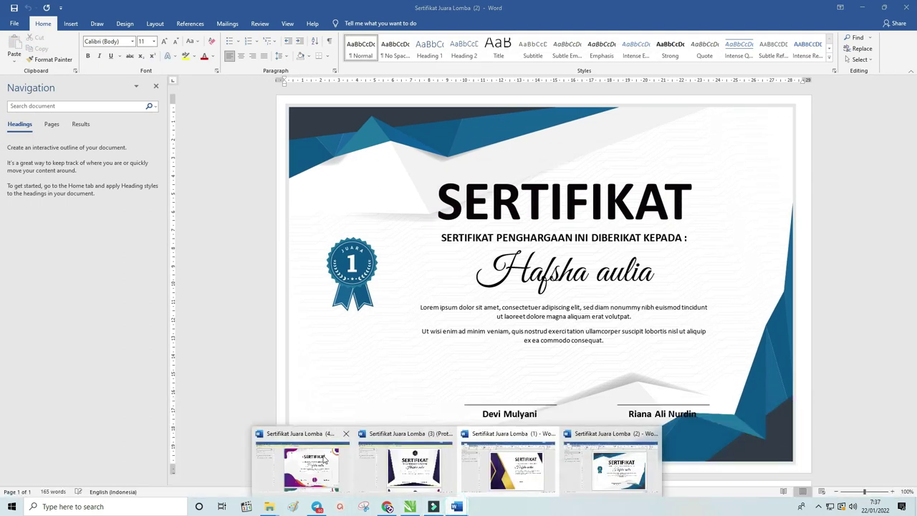
pyautogui.click(323, 459)
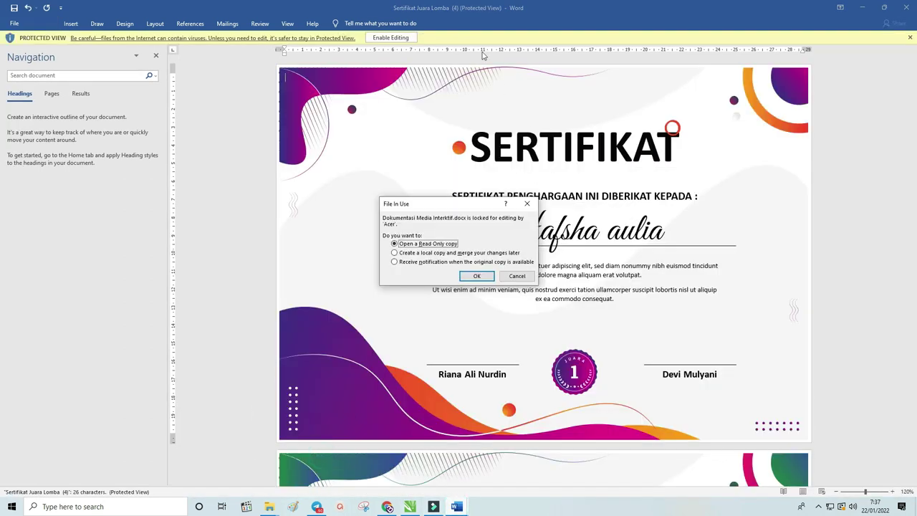
# Cancel the File In Use notice, close Document1 without saving, and enable editing in certificate (4)
pyautogui.click(516, 276)
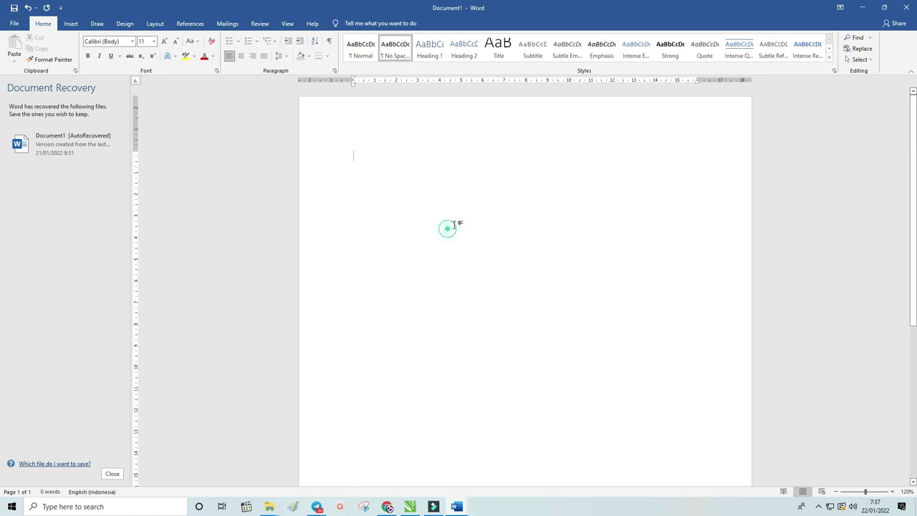
pyautogui.click(906, 7)
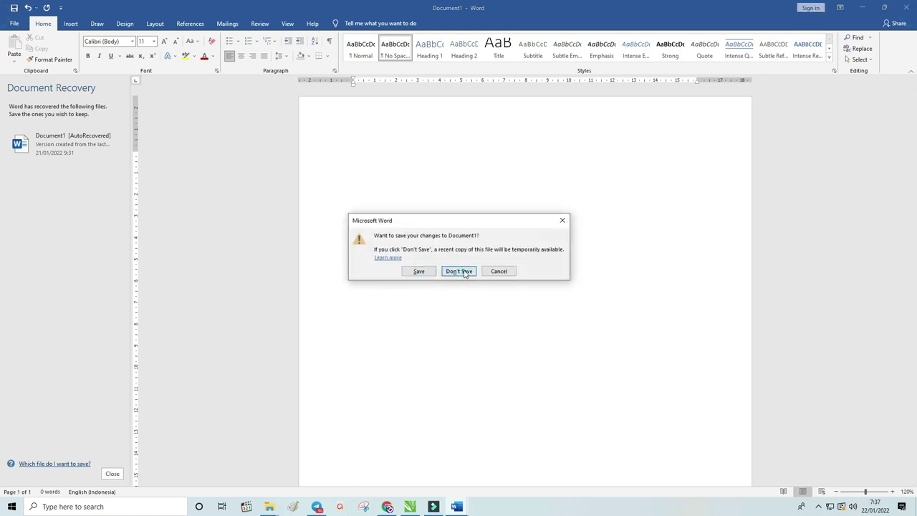
pyautogui.click(459, 271)
pyautogui.moveTo(457, 507)
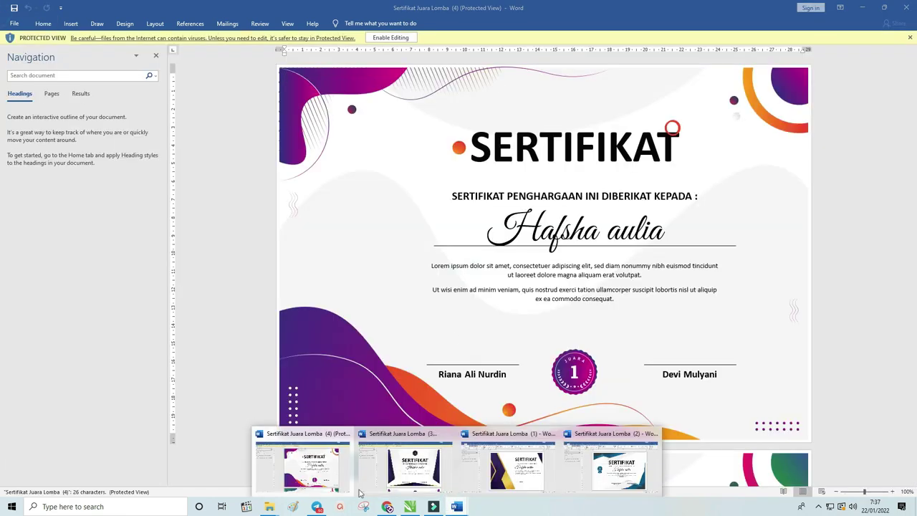
pyautogui.click(390, 38)
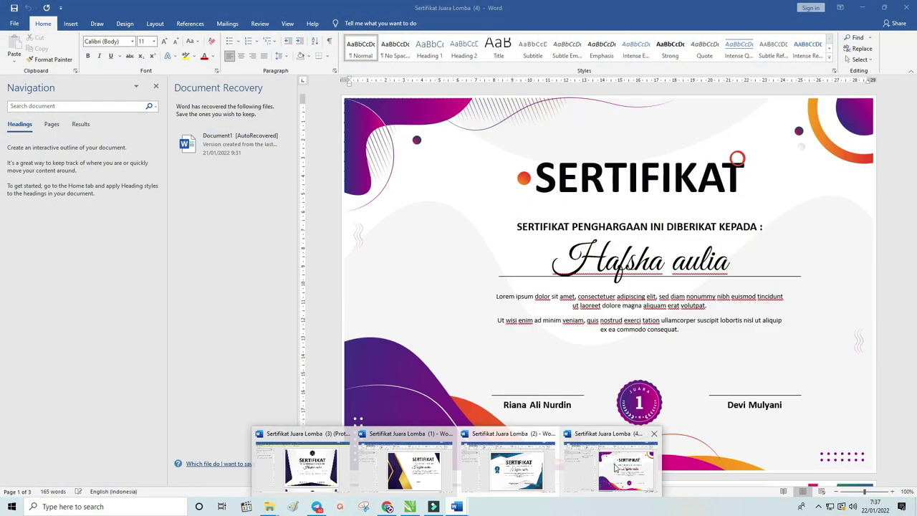
# Close the Document Recovery and Navigation panes in certificate (4)
pyautogui.click(625, 460)
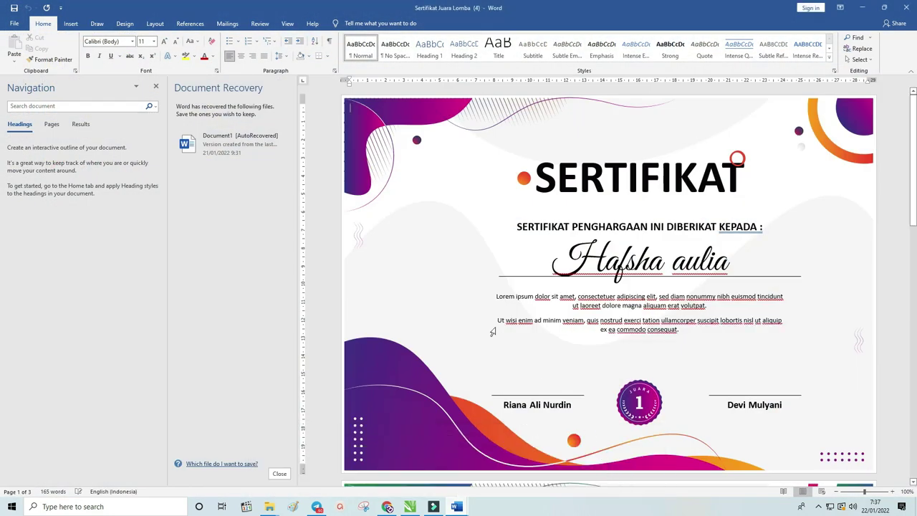
pyautogui.scroll(-3, 505, 286)
pyautogui.scroll(3, 512, 285)
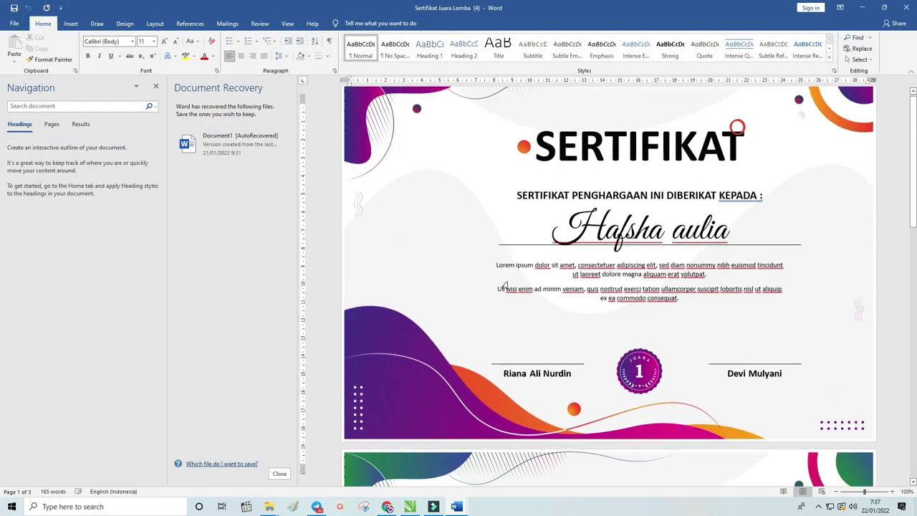
pyautogui.scroll(-6, 514, 283)
pyautogui.scroll(5, 514, 284)
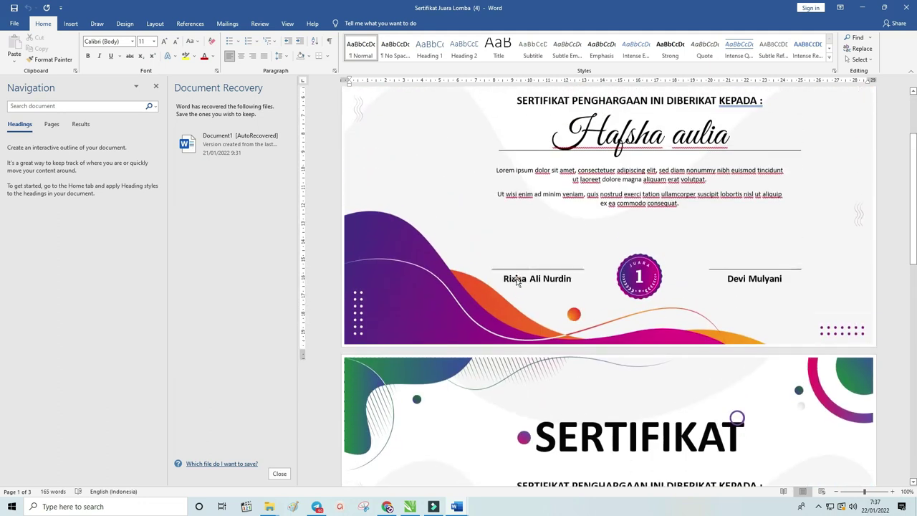
pyautogui.scroll(1, 514, 283)
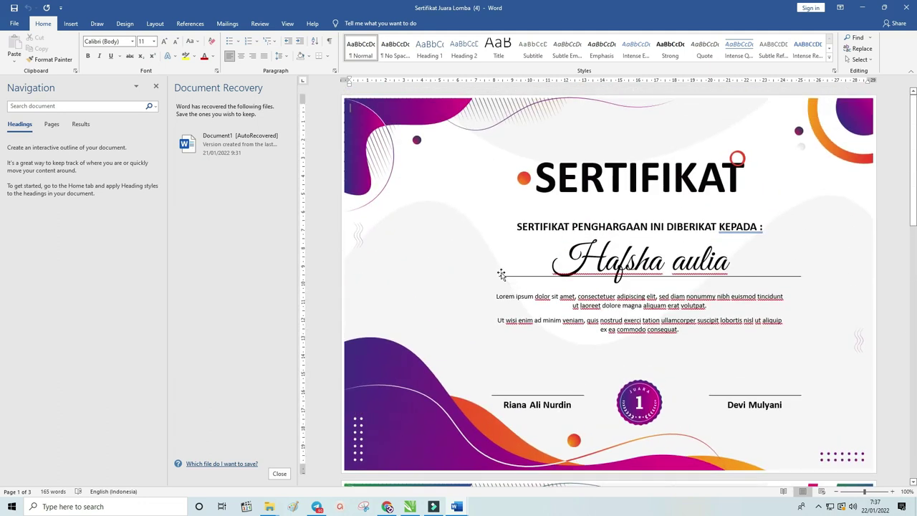
pyautogui.click(281, 474)
pyautogui.click(156, 87)
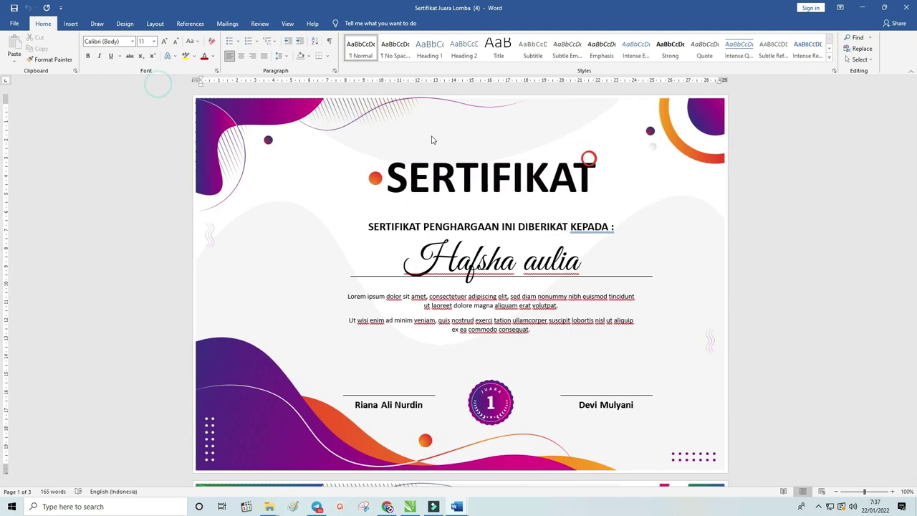
# Scroll through the three pages of certificate (4), then switch to certificate (1)
pyautogui.moveTo(2, 133); pyautogui.dragTo(2, 400)
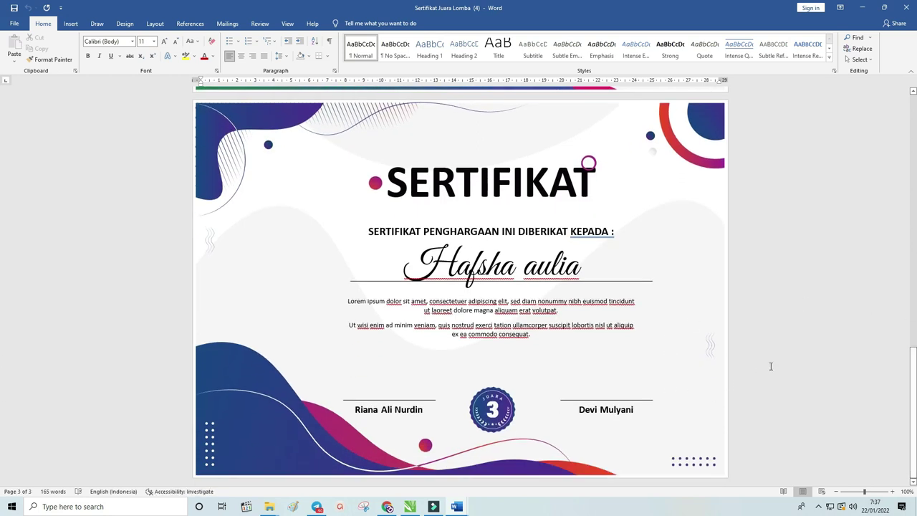
pyautogui.moveTo(2, 381); pyautogui.dragTo(2, 371)
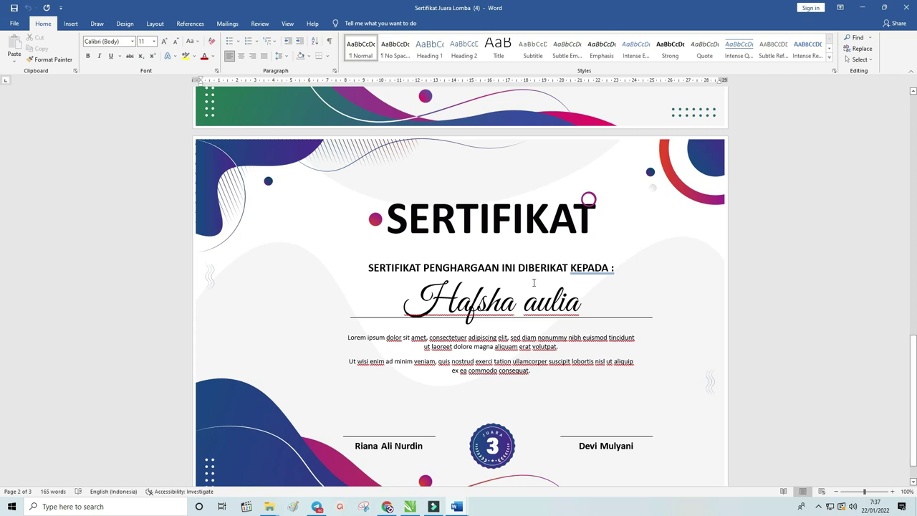
pyautogui.scroll(-1, 533, 282)
pyautogui.click(493, 399)
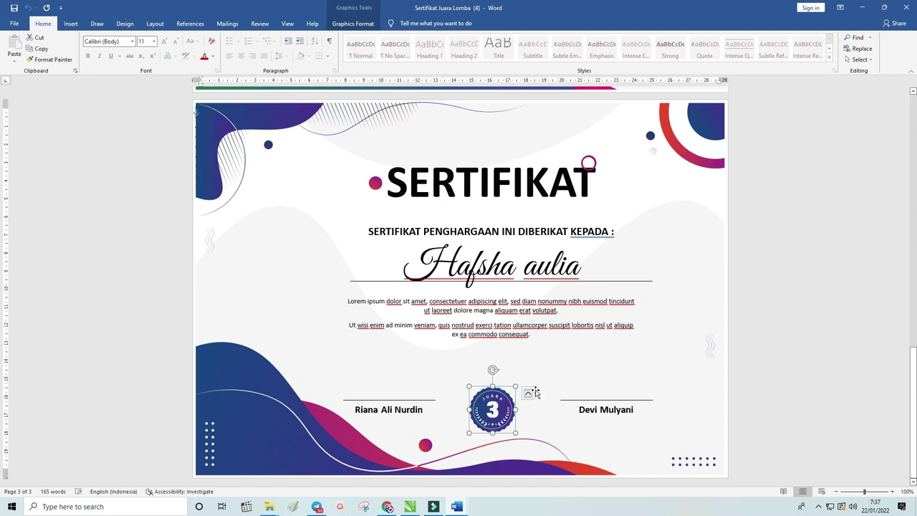
pyautogui.click(466, 508)
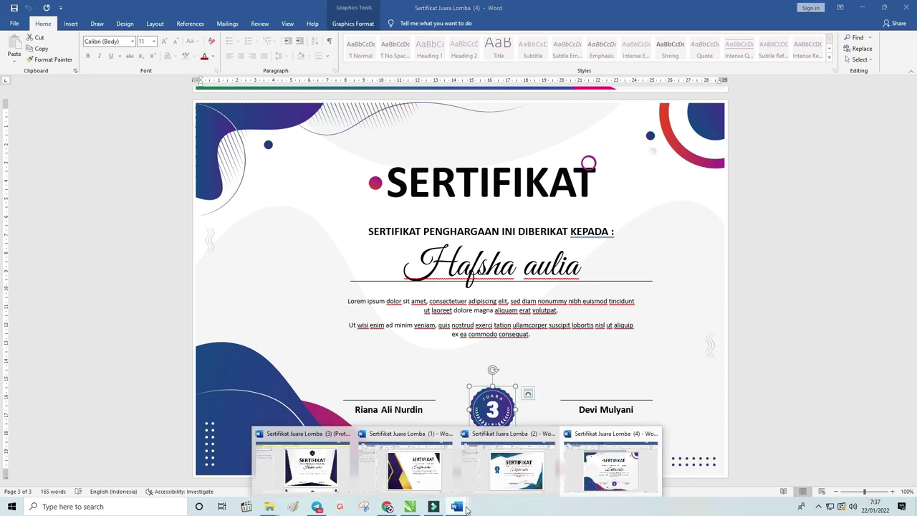
pyautogui.click(430, 469)
pyautogui.moveTo(913, 148)
pyautogui.mouseDown()
pyautogui.moveTo(0, 292)
pyautogui.moveTo(3, 401)
pyautogui.moveTo(2, 144)
pyautogui.mouseUp()
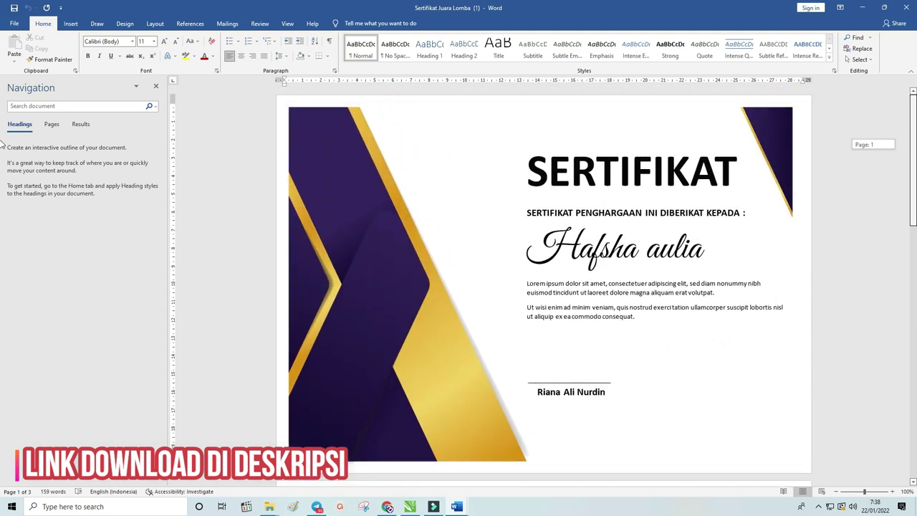
# Select the lorem ipsum paragraphs, then minimize certificates (1), (4) and (2)
pyautogui.click(540, 292)
pyautogui.moveTo(526, 283); pyautogui.dragTo(692, 317)
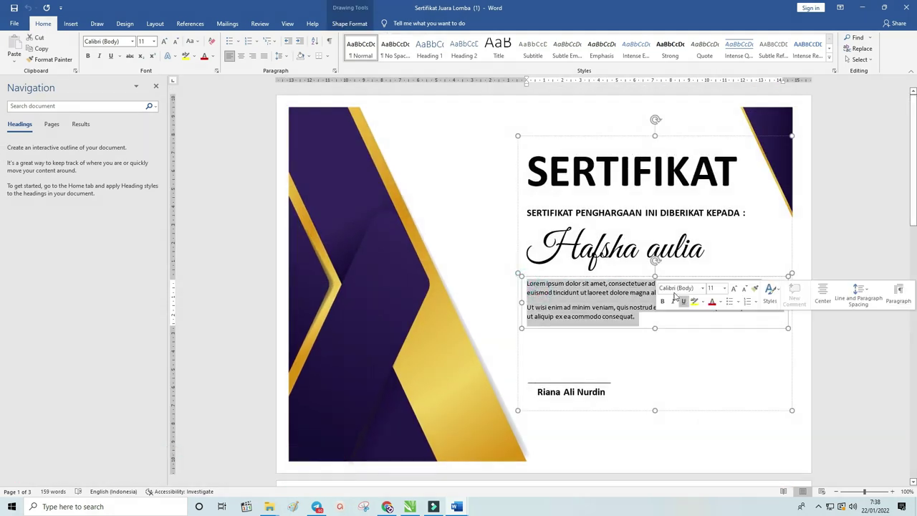
pyautogui.click(2, 182)
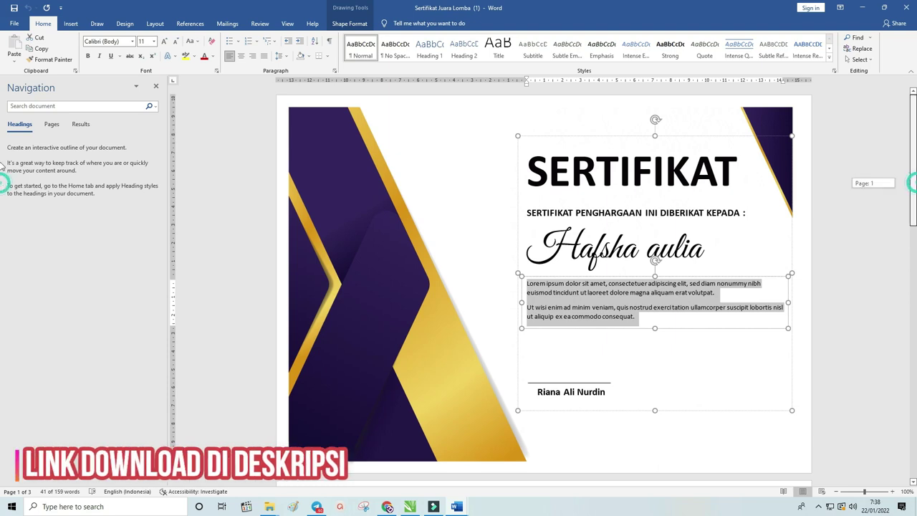
pyautogui.click(864, 9)
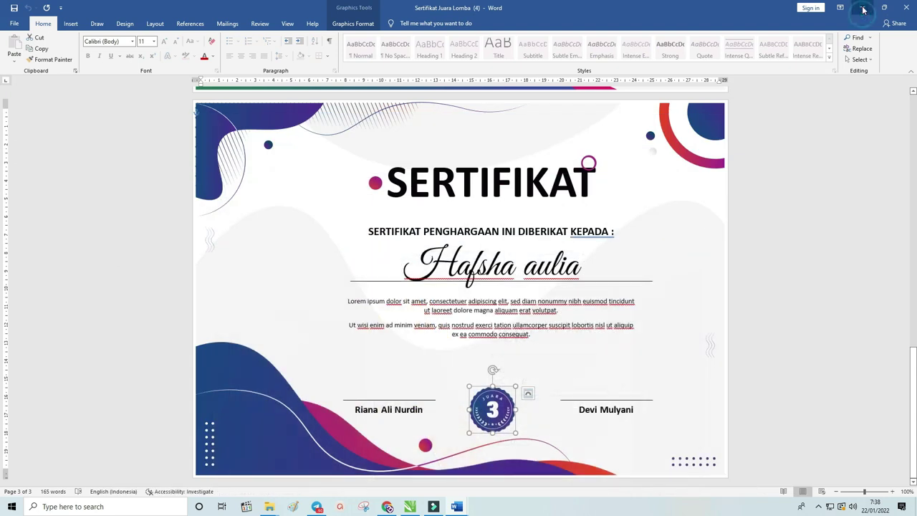
pyautogui.click(863, 9)
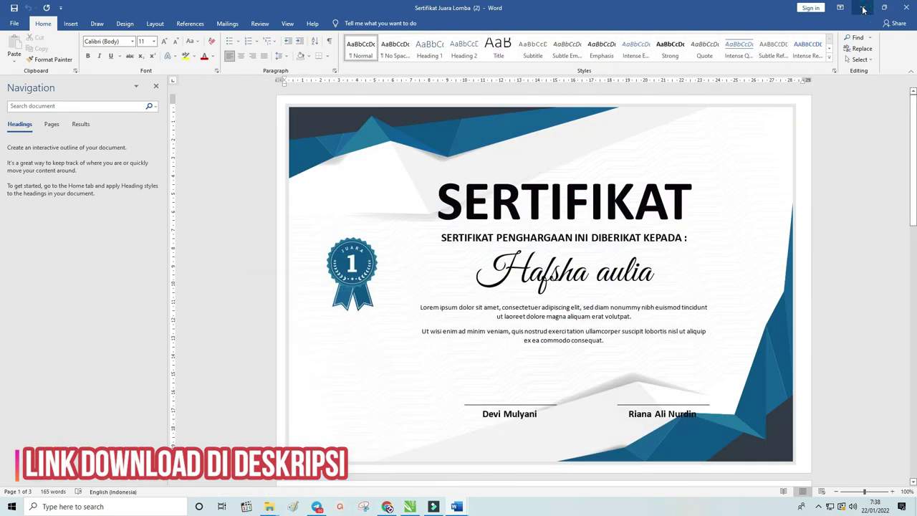
pyautogui.click(863, 9)
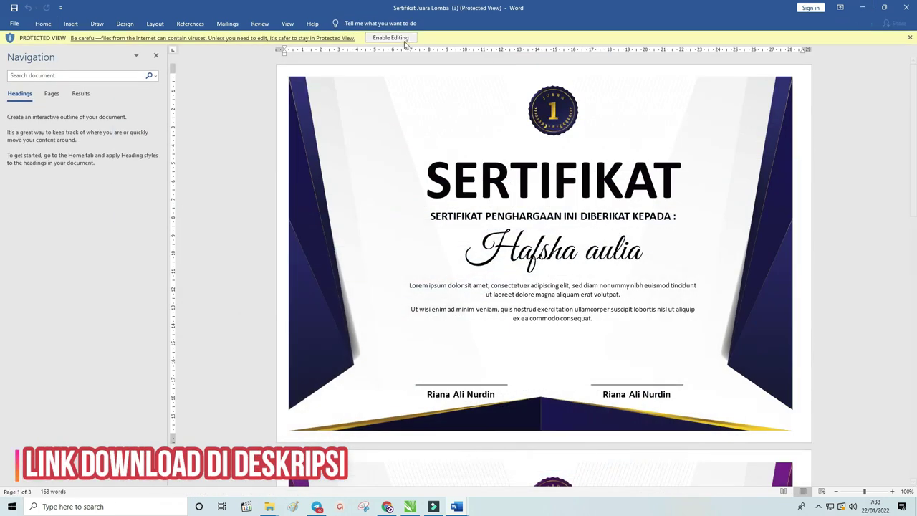
pyautogui.click(404, 40)
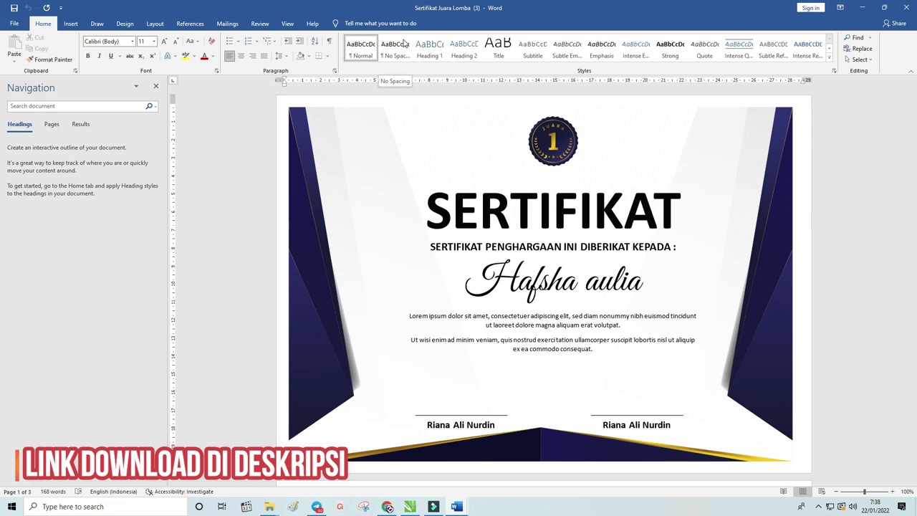
pyautogui.click(295, 136)
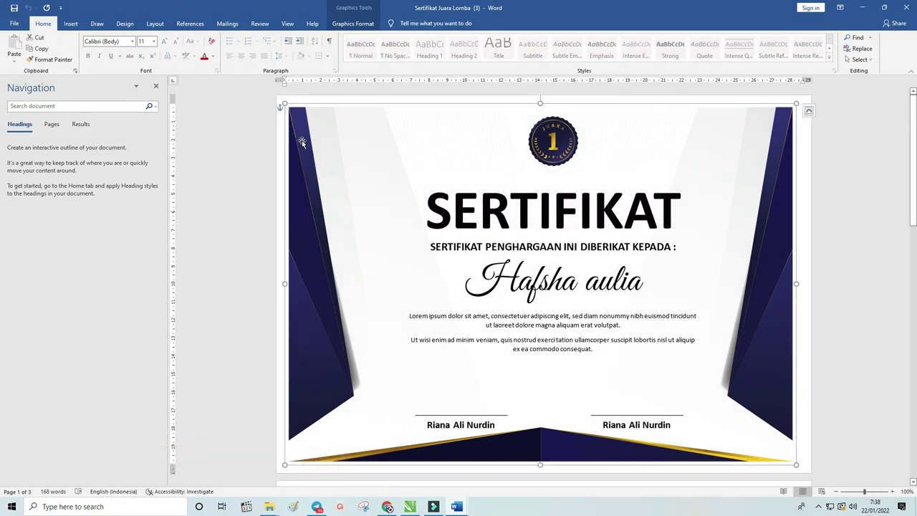
pyautogui.keyDown('ctrl'); pyautogui.scroll(7, 306, 144); pyautogui.keyUp('ctrl')
pyautogui.keyDown('ctrl'); pyautogui.scroll(8, 307, 143); pyautogui.keyUp('ctrl')
pyautogui.keyDown('ctrl'); pyautogui.scroll(8, 304, 137); pyautogui.keyUp('ctrl')
pyautogui.keyDown('ctrl'); pyautogui.scroll(9, 304, 137); pyautogui.keyUp('ctrl')
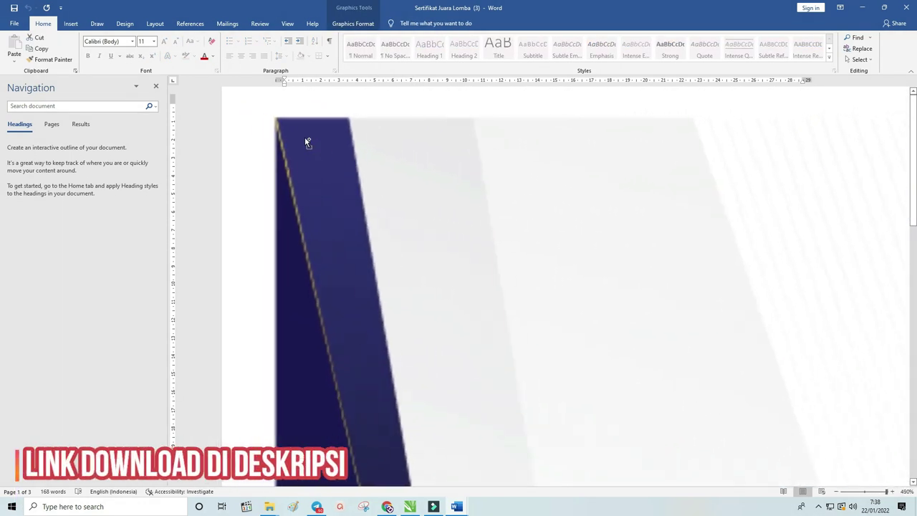
pyautogui.keyDown('ctrl'); pyautogui.scroll(8, 305, 137); pyautogui.keyUp('ctrl')
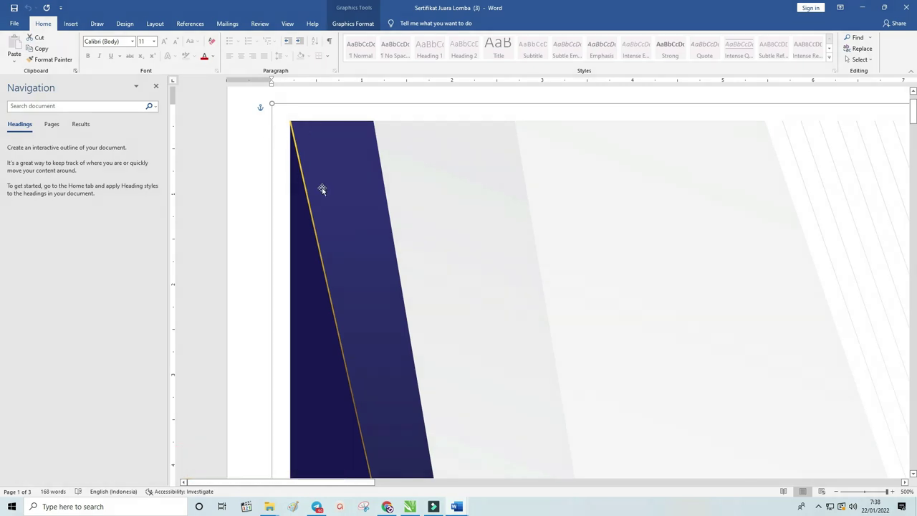
pyautogui.keyDown('ctrl'); pyautogui.scroll(-6, 371, 169); pyautogui.keyUp('ctrl')
pyautogui.keyDown('ctrl'); pyautogui.scroll(-10, 371, 168); pyautogui.keyUp('ctrl')
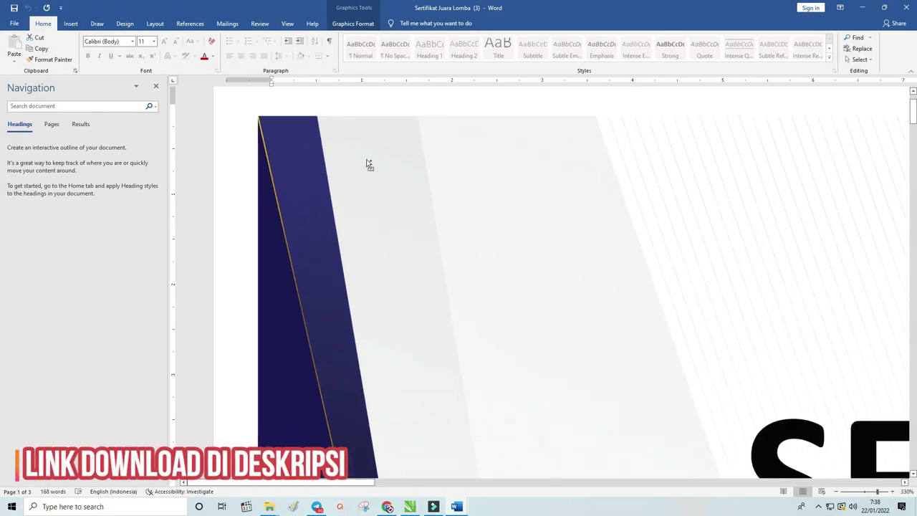
pyautogui.keyDown('ctrl'); pyautogui.scroll(-12, 371, 166); pyautogui.keyUp('ctrl')
pyautogui.keyDown('ctrl'); pyautogui.scroll(-10, 370, 166); pyautogui.keyUp('ctrl')
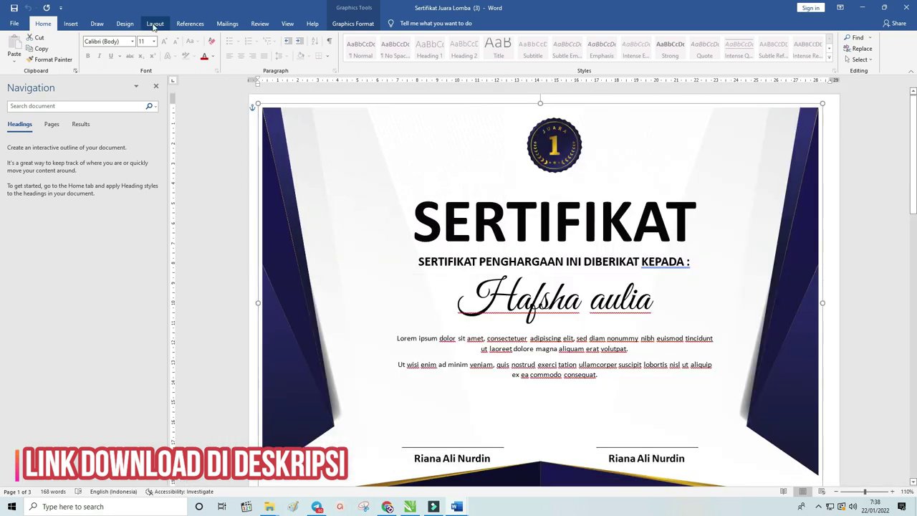
# On the Layout tab, review the Size and Orientation choices without changing them, then show the Margins presets
pyautogui.click(154, 24)
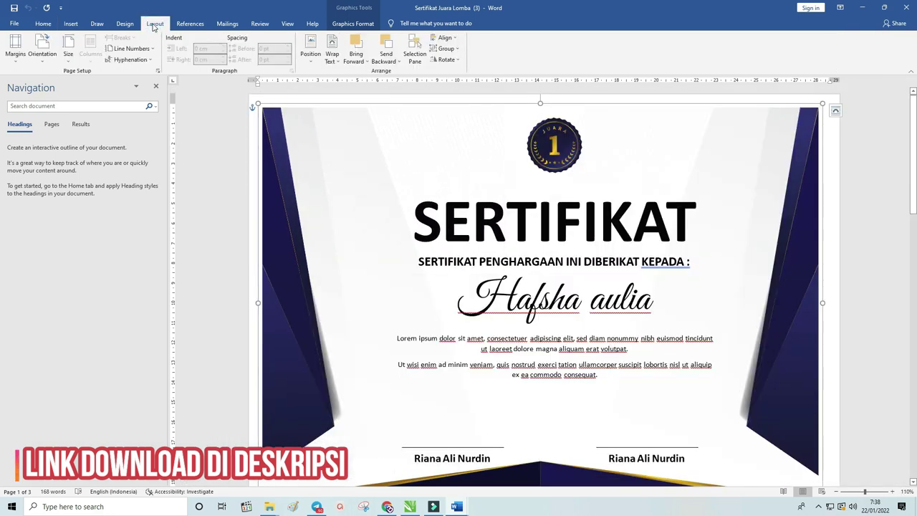
pyautogui.click(67, 54)
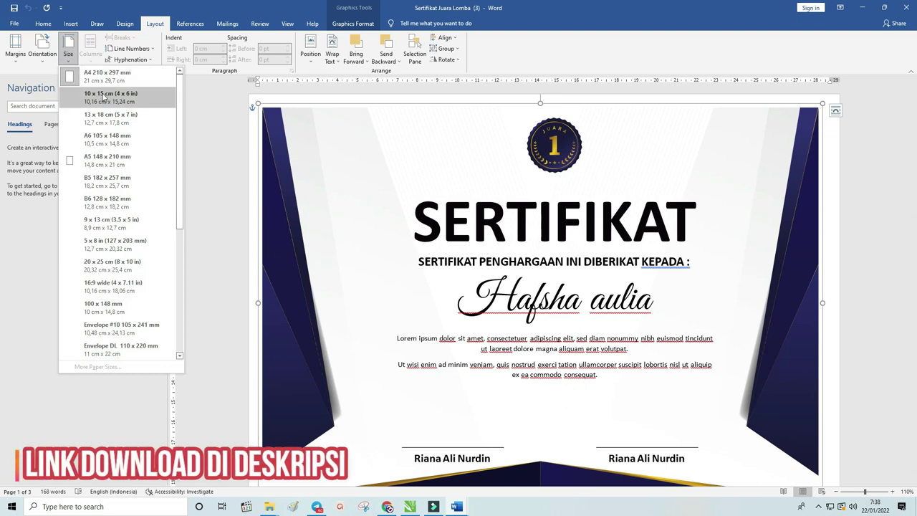
pyautogui.click(48, 60)
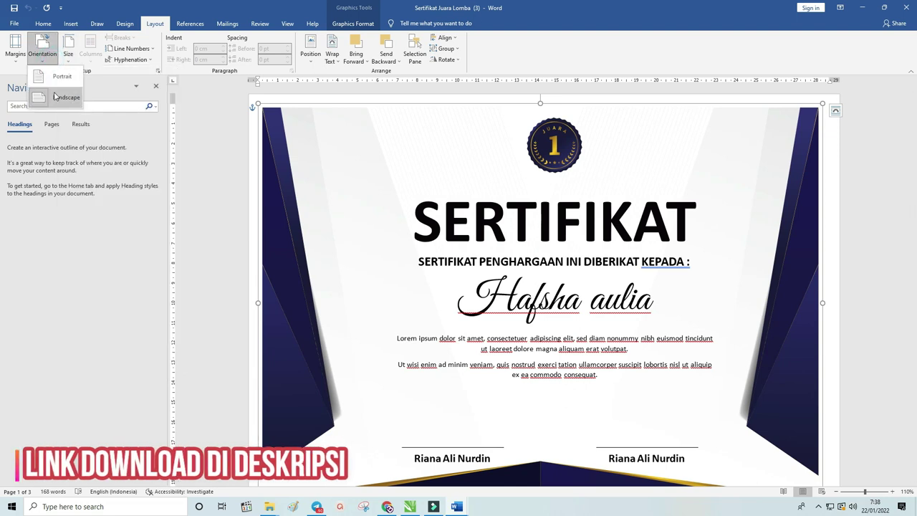
pyautogui.click(216, 101)
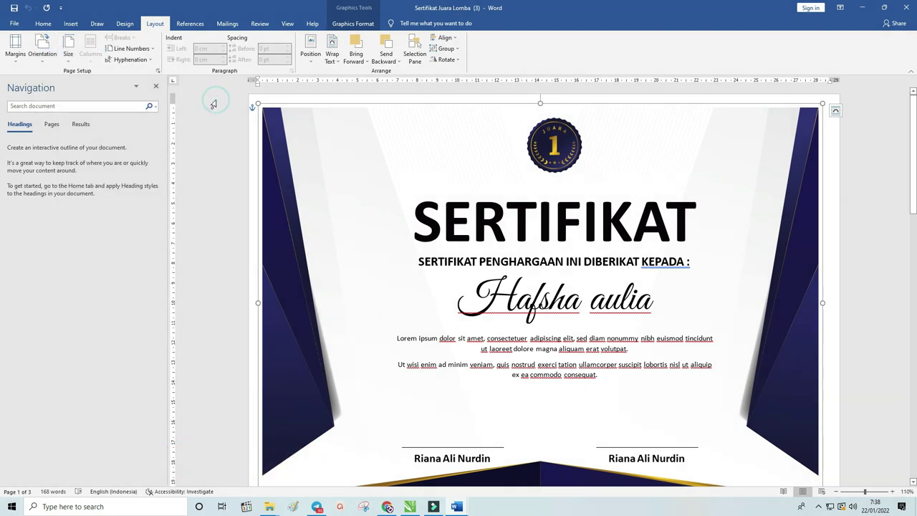
pyautogui.click(826, 170)
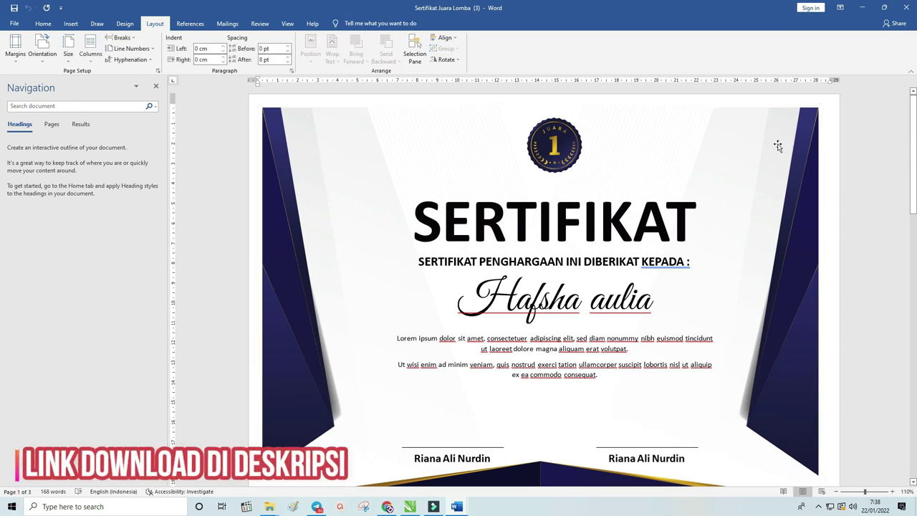
pyautogui.keyDown('ctrl'); pyautogui.scroll(-2, 754, 147); pyautogui.keyUp('ctrl')
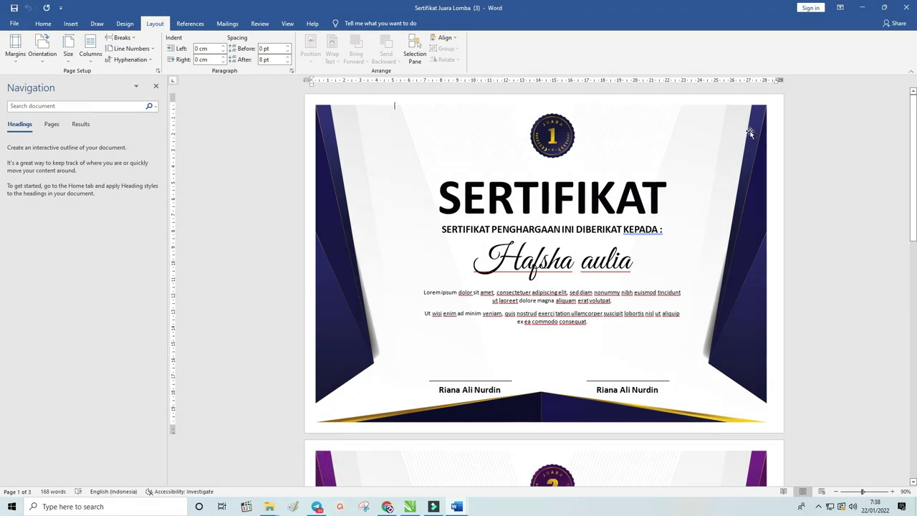
pyautogui.click(20, 60)
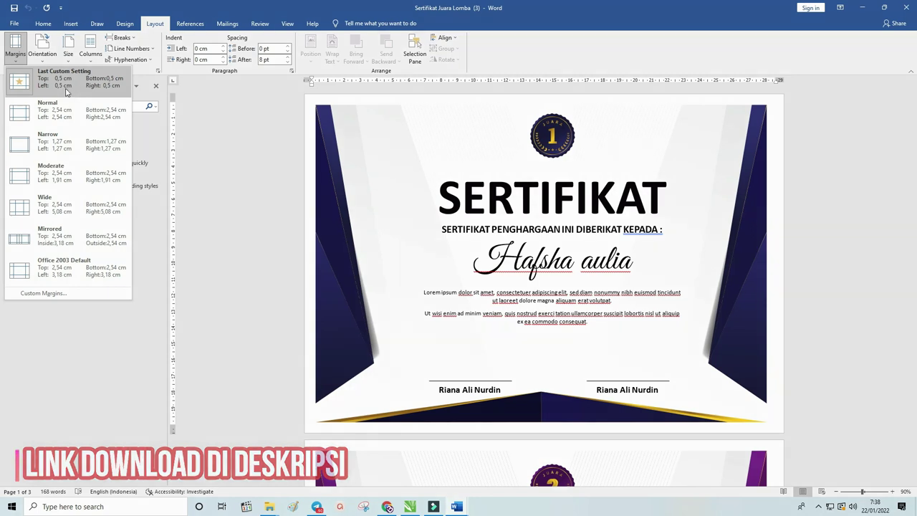
# Verify in Custom Margins that Top, Bottom, Left and Right are 0,5 cm, leaving them unchanged
pyautogui.click(79, 293)
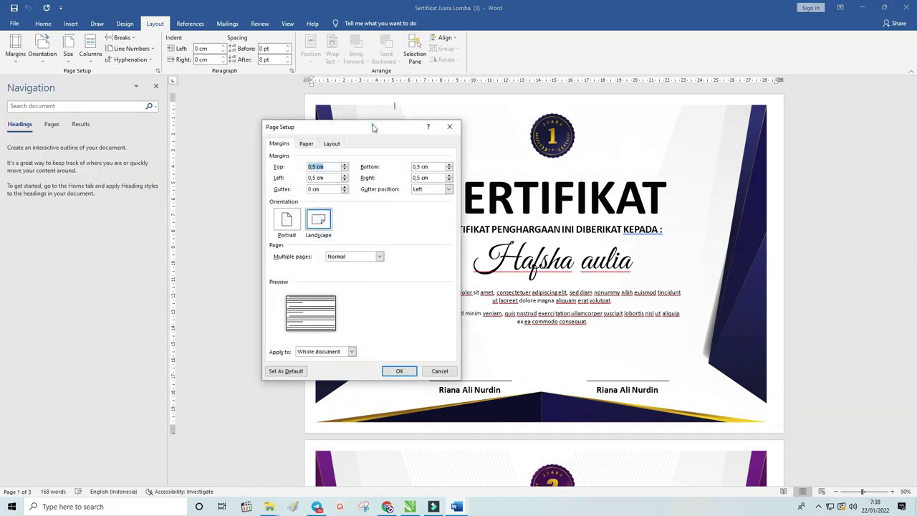
pyautogui.moveTo(373, 128); pyautogui.dragTo(360, 127)
pyautogui.click(302, 167)
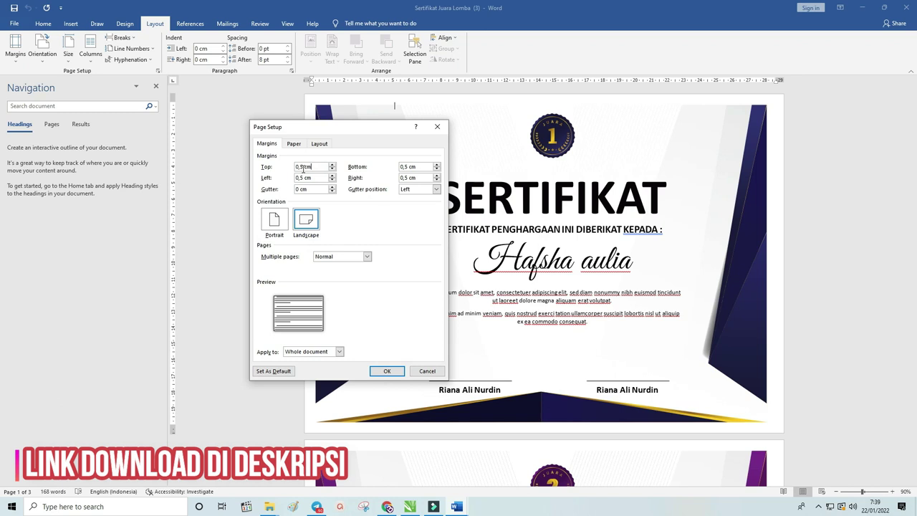
pyautogui.doubleClick(313, 167)
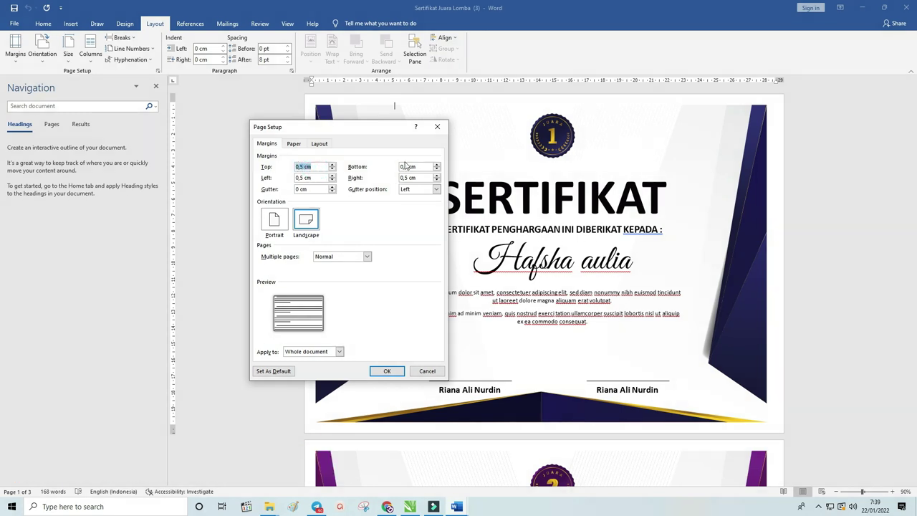
pyautogui.moveTo(368, 129); pyautogui.dragTo(349, 124)
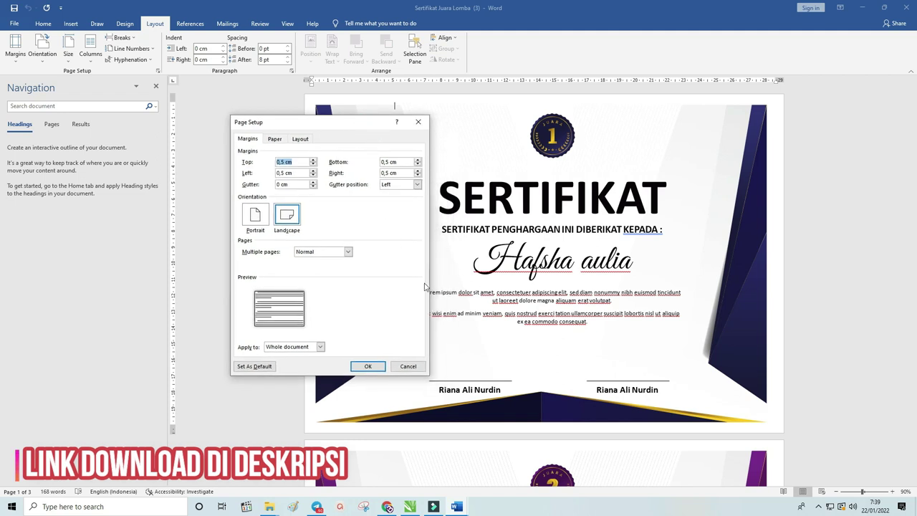
pyautogui.click(422, 366)
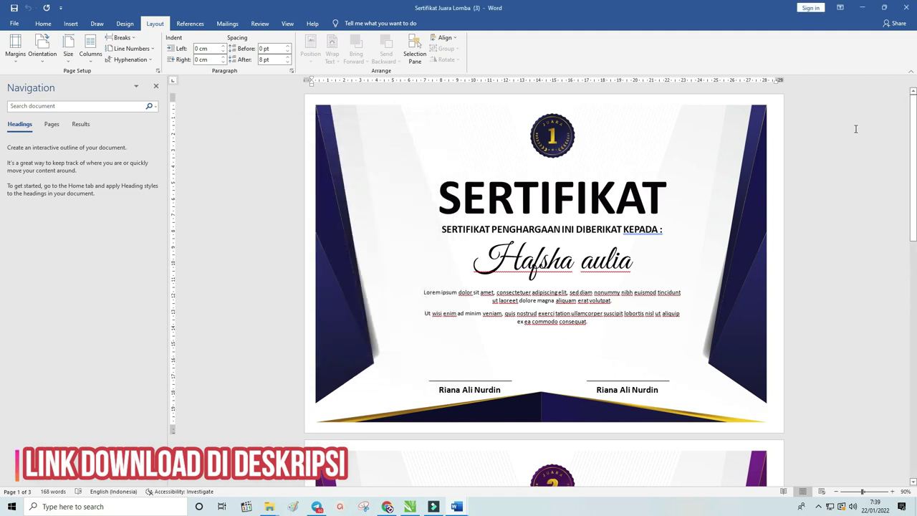
pyautogui.click(721, 133)
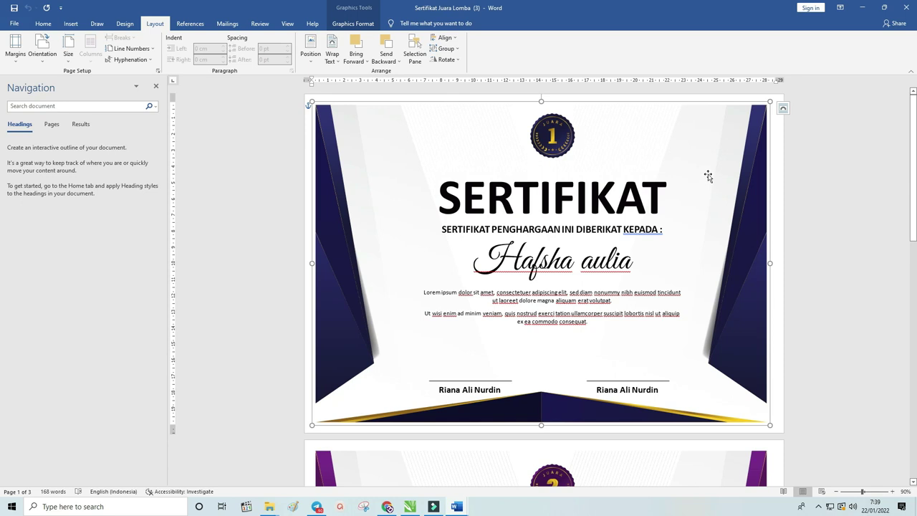
pyautogui.hotkey('ctrl', 'p')
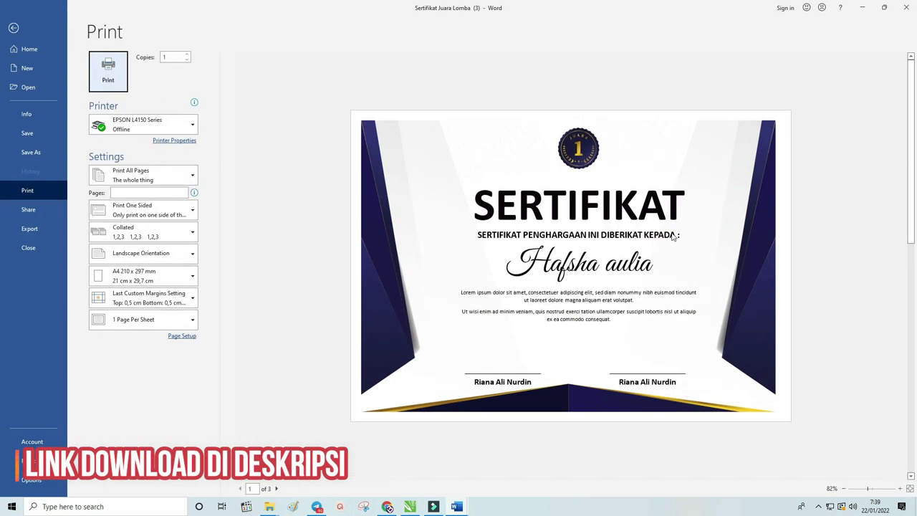
pyautogui.press('Escape')
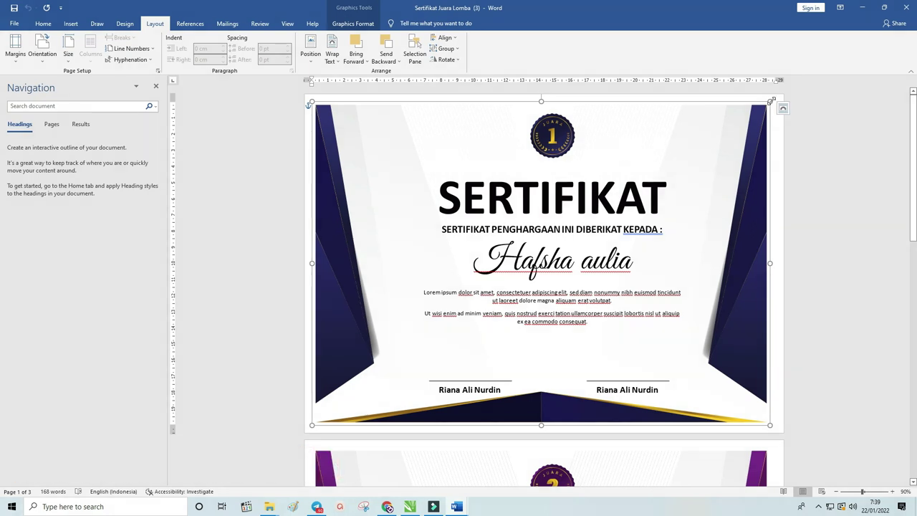
# Drag the background picture's top-right corner outward to reach the page edge
pyautogui.moveTo(771, 101)
pyautogui.mouseDown()
pyautogui.moveTo(782, 93)
pyautogui.moveTo(768, 100)
pyautogui.mouseUp()
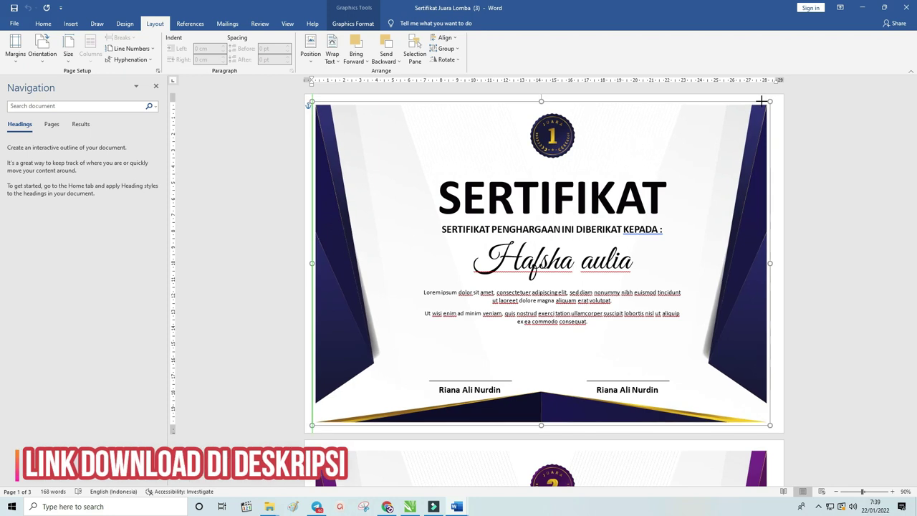
pyautogui.moveTo(761, 101); pyautogui.dragTo(761, 100)
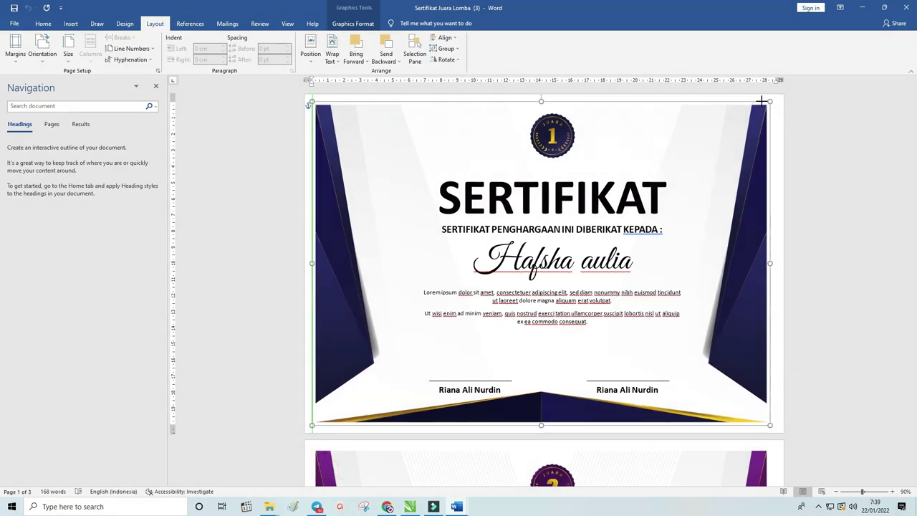
pyautogui.moveTo(761, 101)
pyautogui.mouseDown()
pyautogui.moveTo(753, 100)
pyautogui.moveTo(768, 92)
pyautogui.mouseUp()
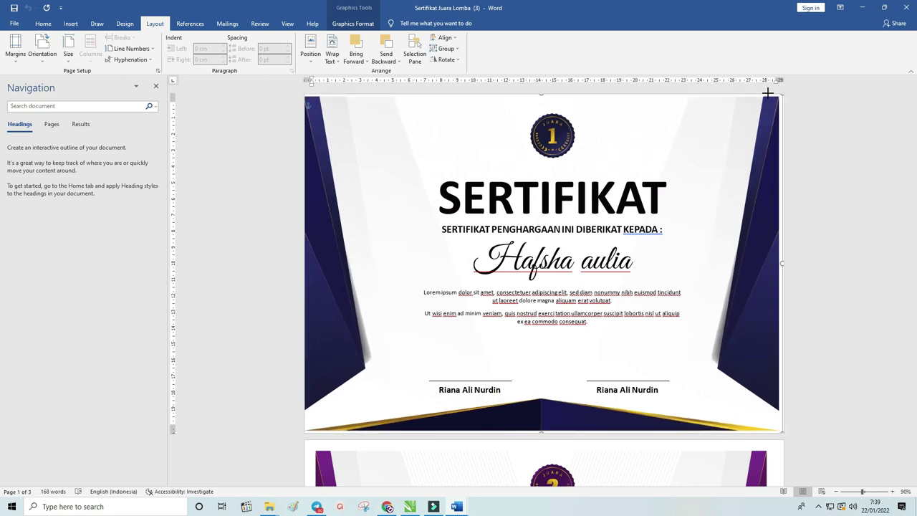
pyautogui.moveTo(764, 93); pyautogui.dragTo(761, 91)
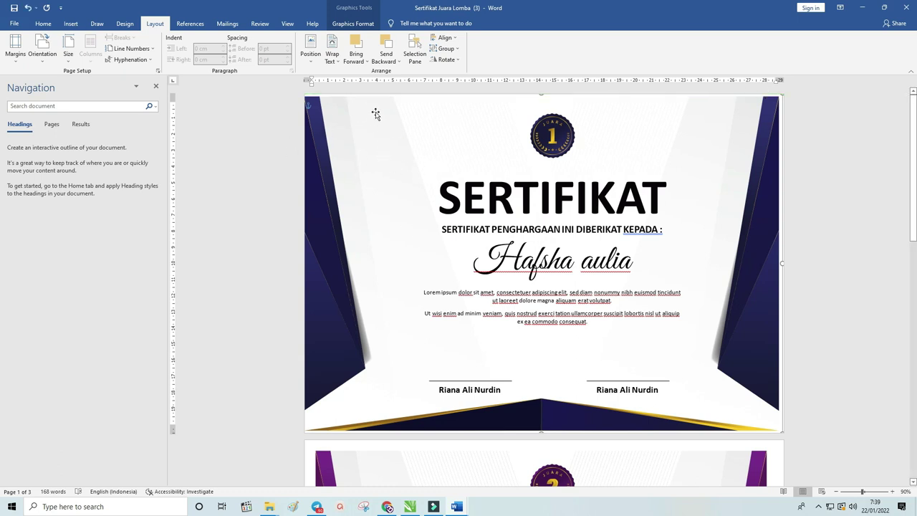
# Set the background picture's position to the middle-centre option under Graphics Format > Position
pyautogui.click(356, 26)
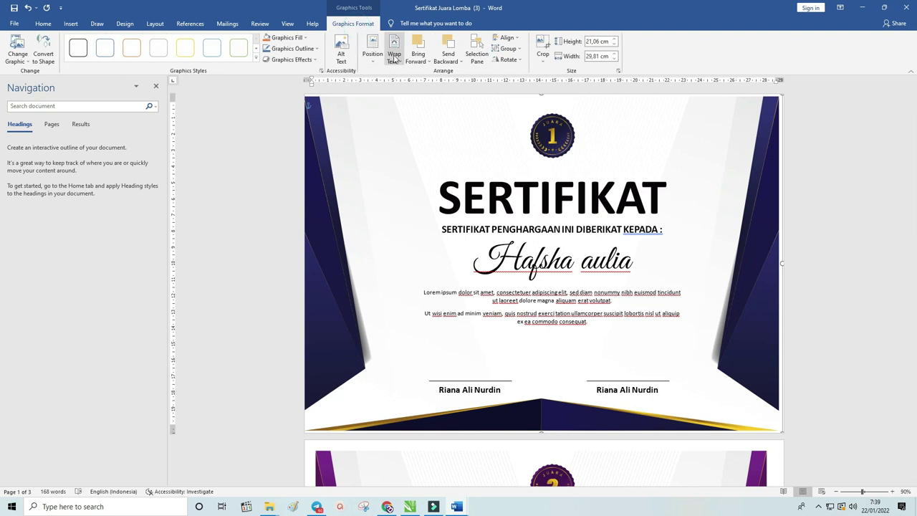
pyautogui.click(373, 51)
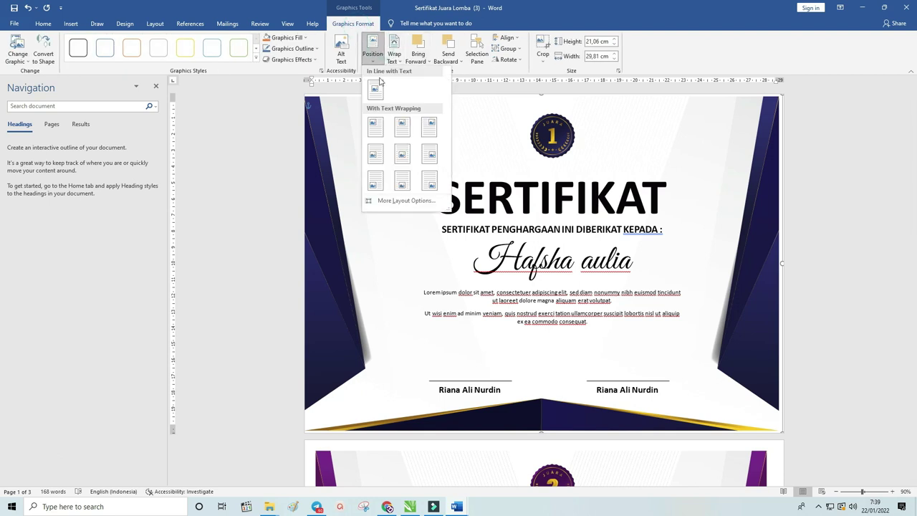
pyautogui.click(402, 154)
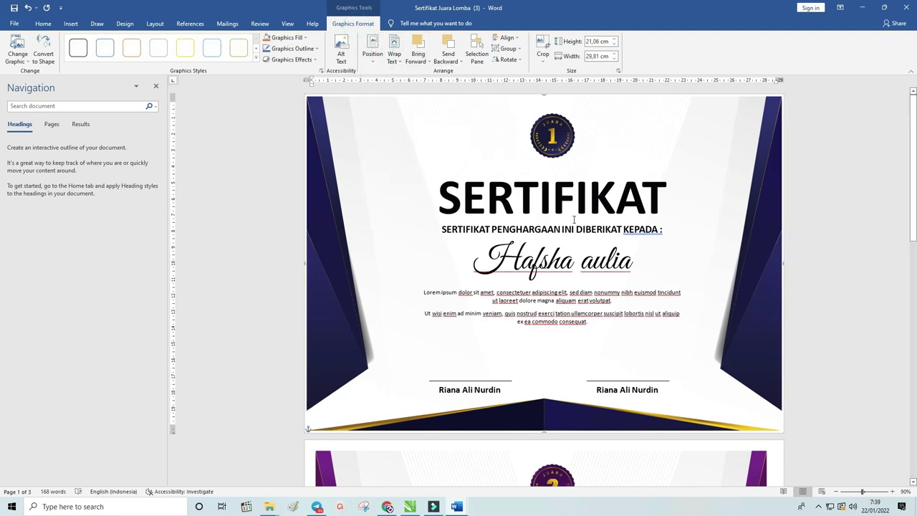
pyautogui.click(851, 223)
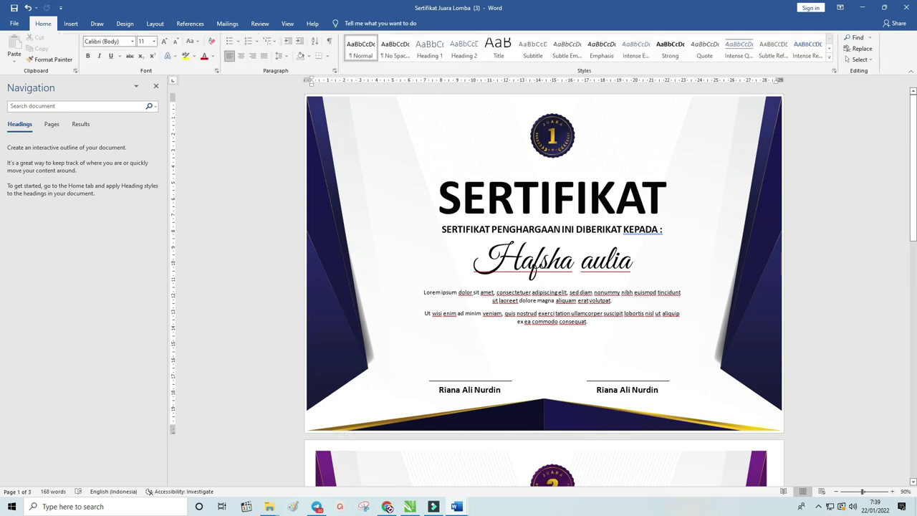
# Select the certificate text group, move it, then undo the move
pyautogui.click(577, 198)
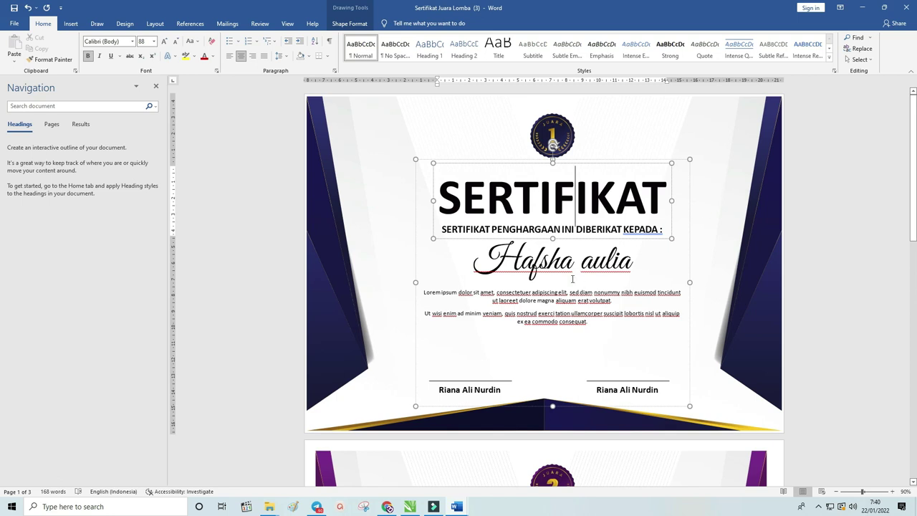
pyautogui.click(552, 258)
pyautogui.click(546, 301)
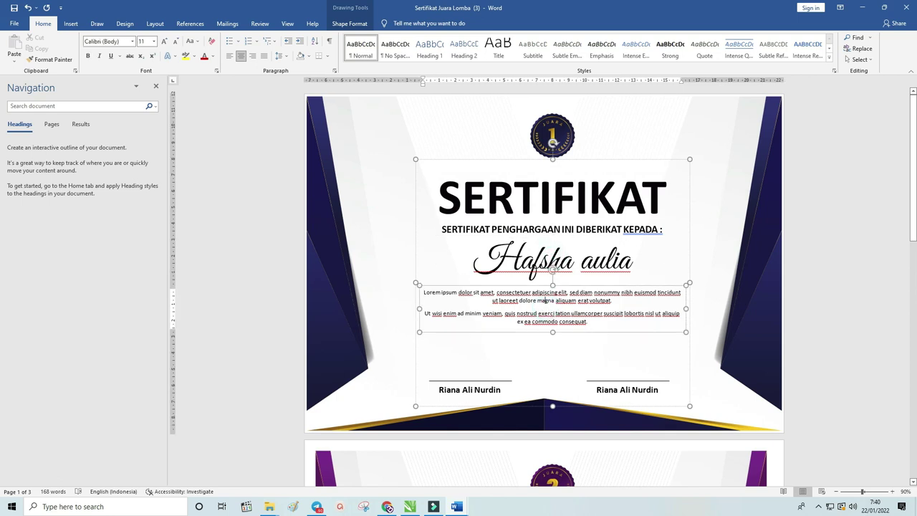
pyautogui.click(581, 161)
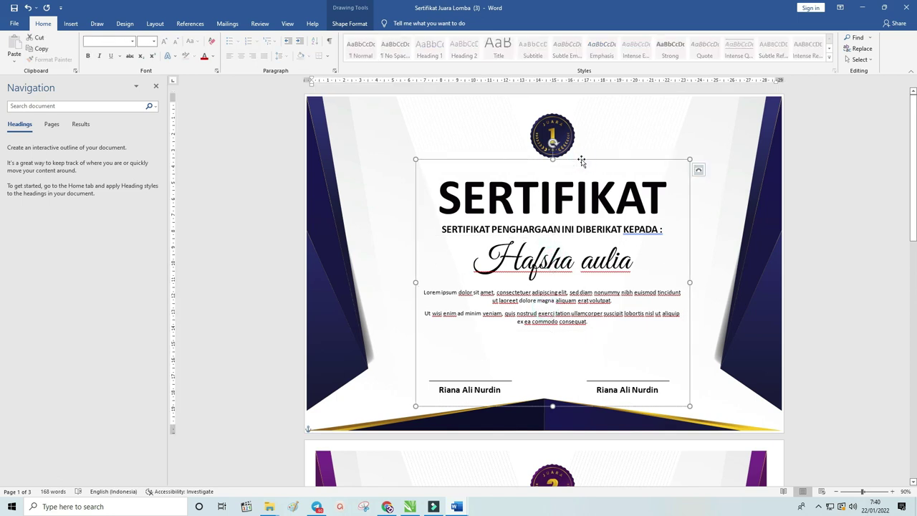
pyautogui.moveTo(581, 161)
pyautogui.mouseDown()
pyautogui.moveTo(551, 151)
pyautogui.moveTo(604, 152)
pyautogui.mouseUp()
pyautogui.hotkey('ctrl', 'z')
pyautogui.hotkey('ctrl', 'z')
# Select the SERTIFIKAT title and subtitle text, then the two Lorem ipsum paragraphs
pyautogui.click(589, 179)
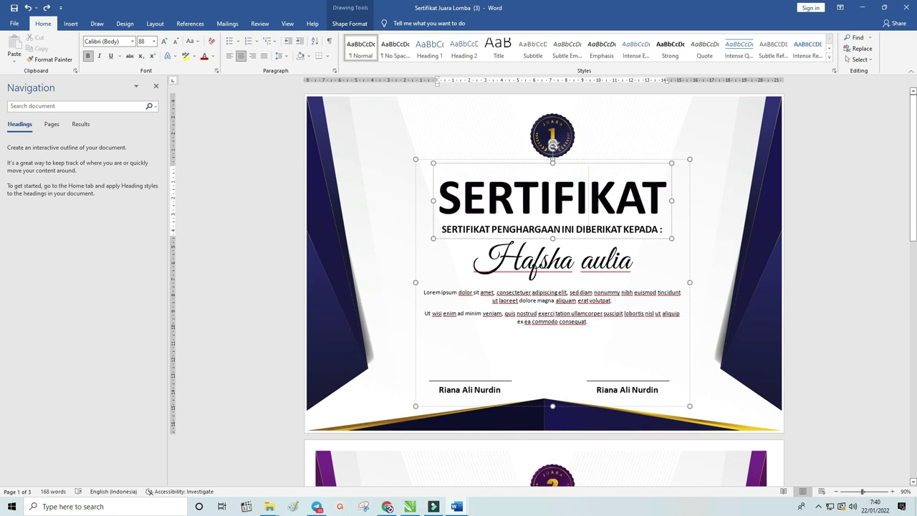
pyautogui.moveTo(438, 187); pyautogui.dragTo(491, 243)
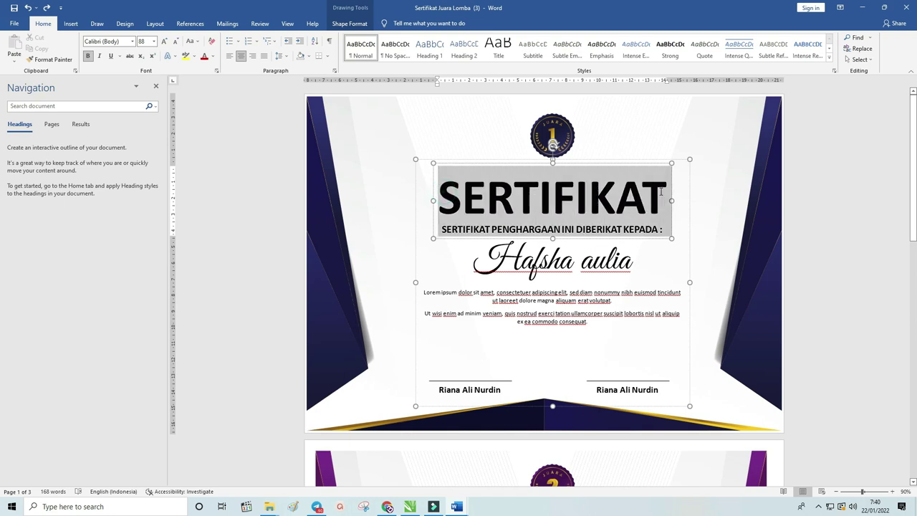
pyautogui.click(482, 263)
pyautogui.click(545, 301)
pyautogui.moveTo(424, 292); pyautogui.dragTo(620, 328)
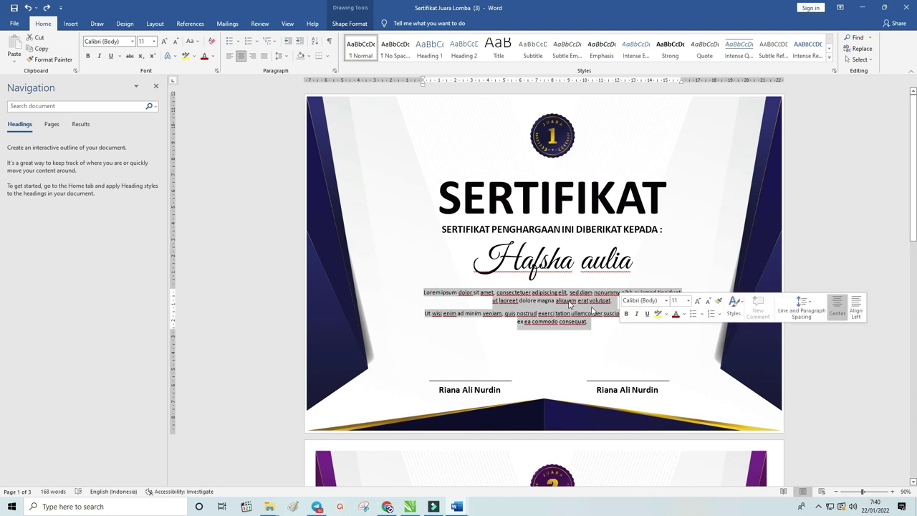
pyautogui.click(514, 313)
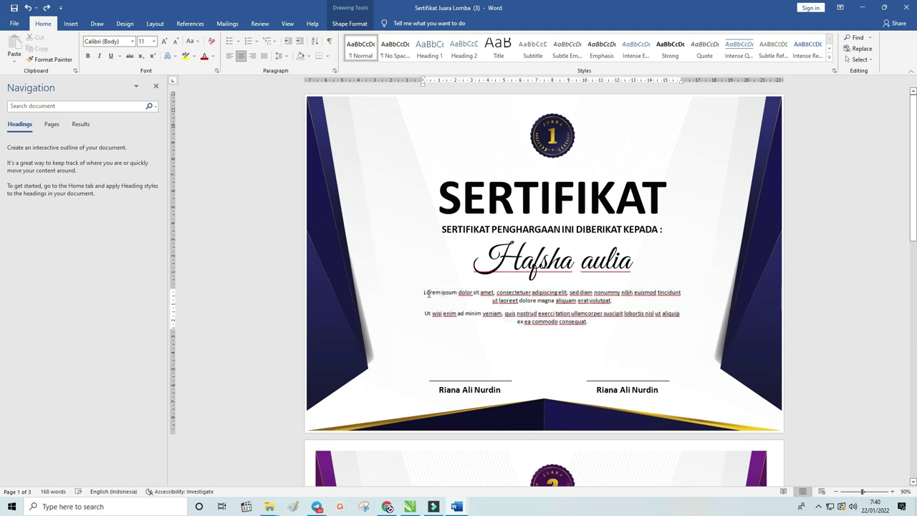
pyautogui.moveTo(425, 292); pyautogui.dragTo(610, 326)
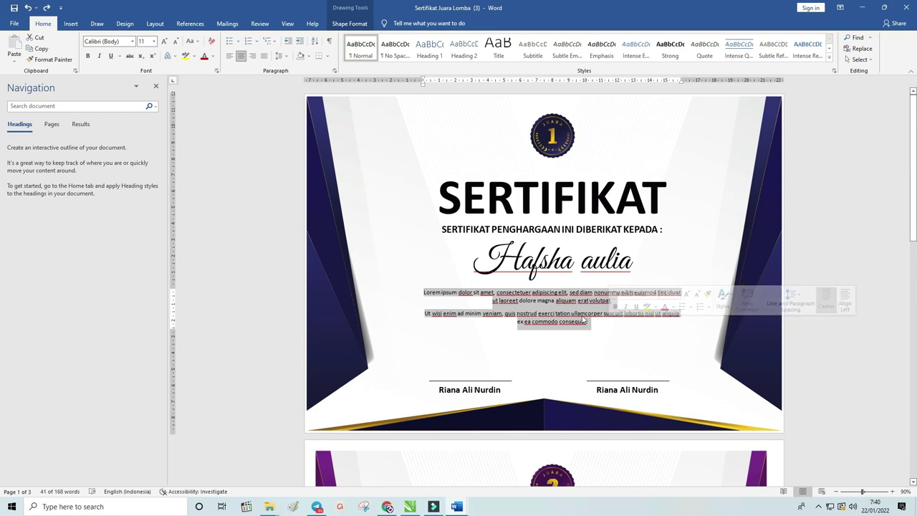
pyautogui.click(494, 380)
pyautogui.click(429, 380)
# Delete the left signature line and the left signatory's name box, then select the SERTIFIKAT title
pyautogui.click(445, 380)
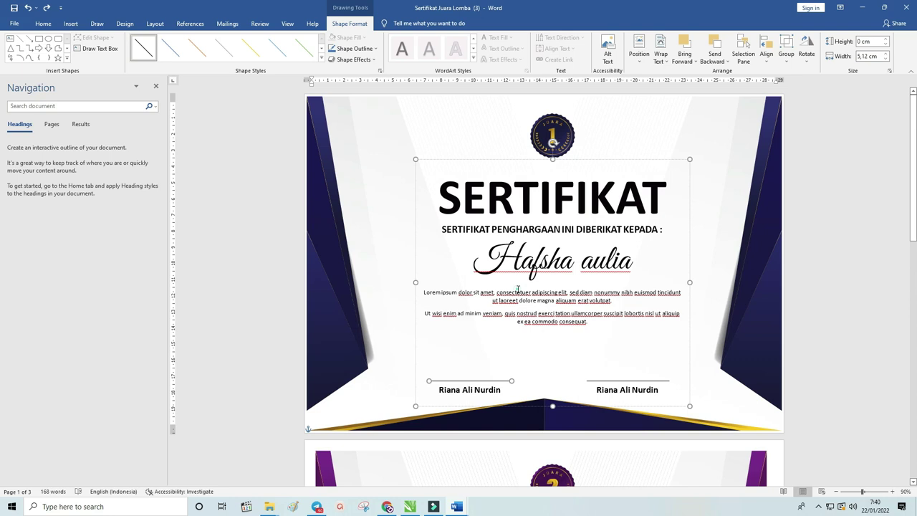
pyautogui.click(493, 381)
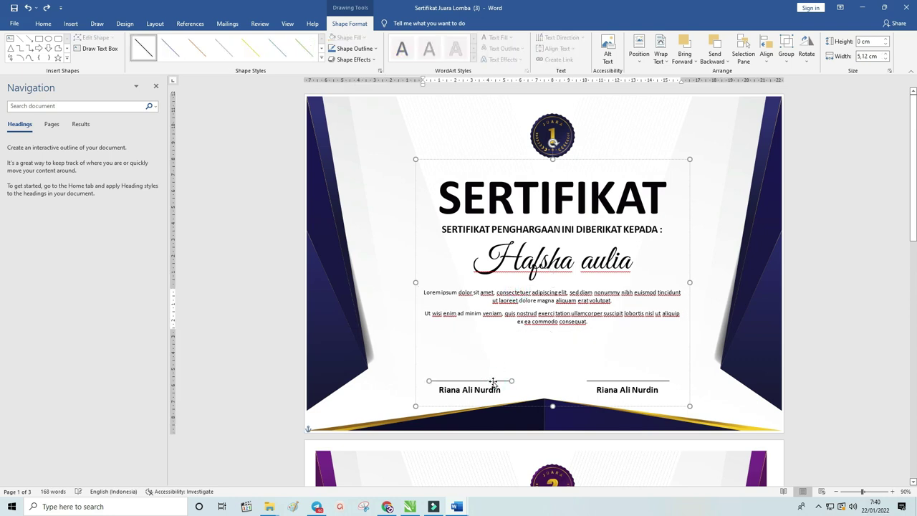
pyautogui.press('Delete')
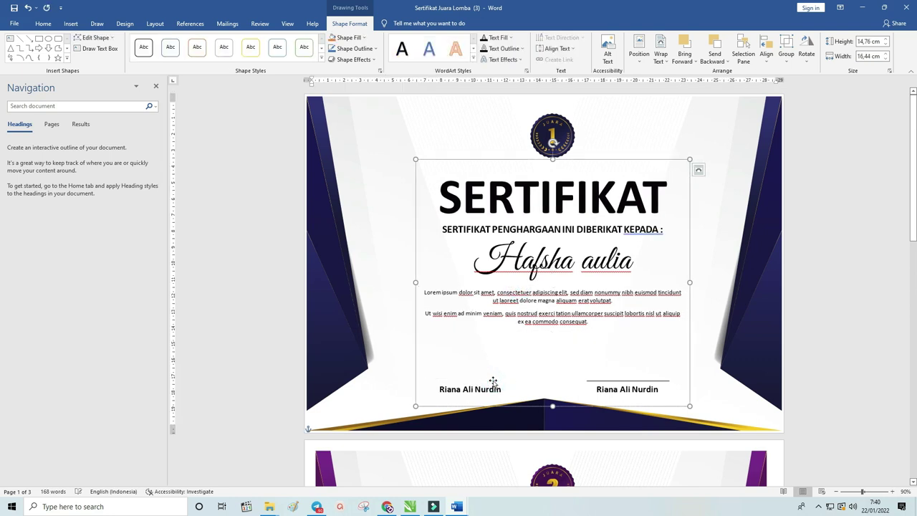
pyautogui.click(493, 381)
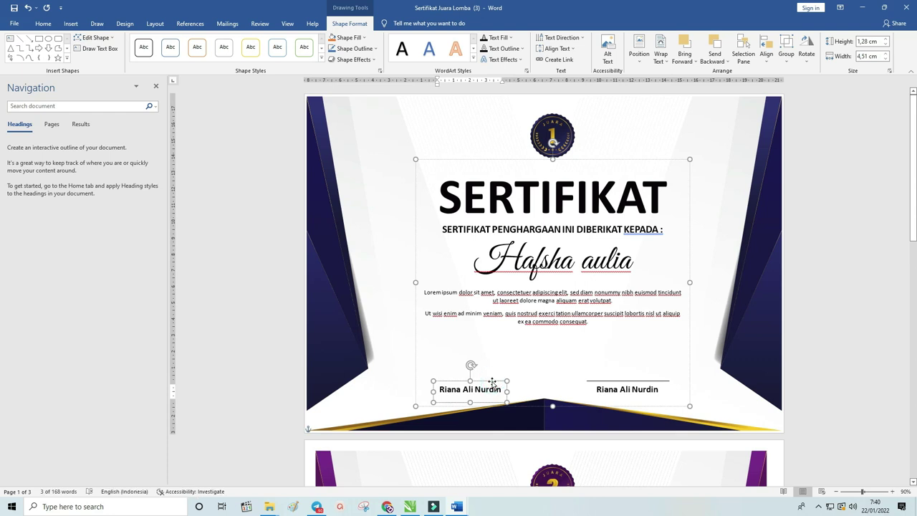
pyautogui.press('Delete')
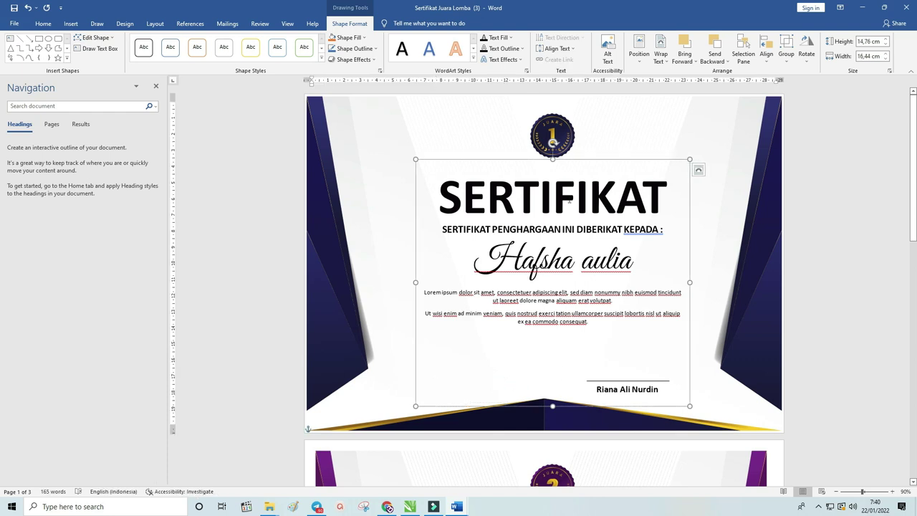
pyautogui.click(589, 182)
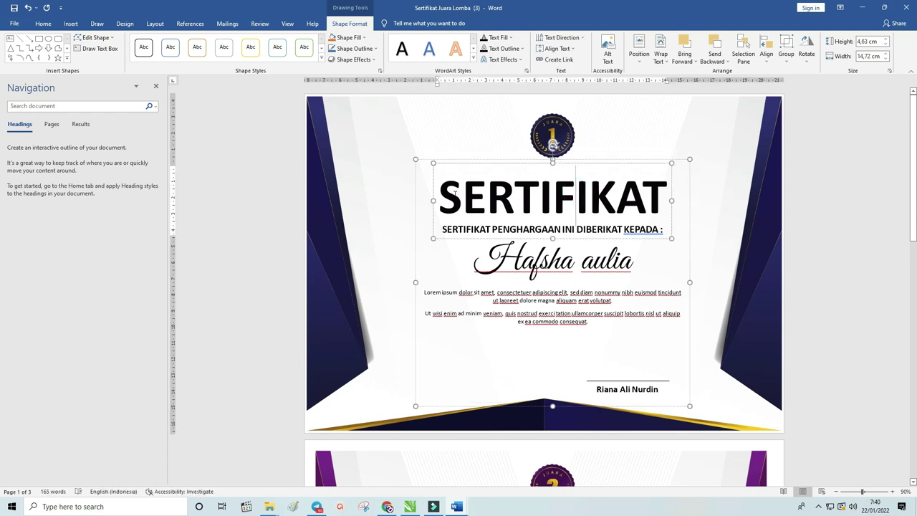
pyautogui.moveTo(439, 188); pyautogui.dragTo(676, 192)
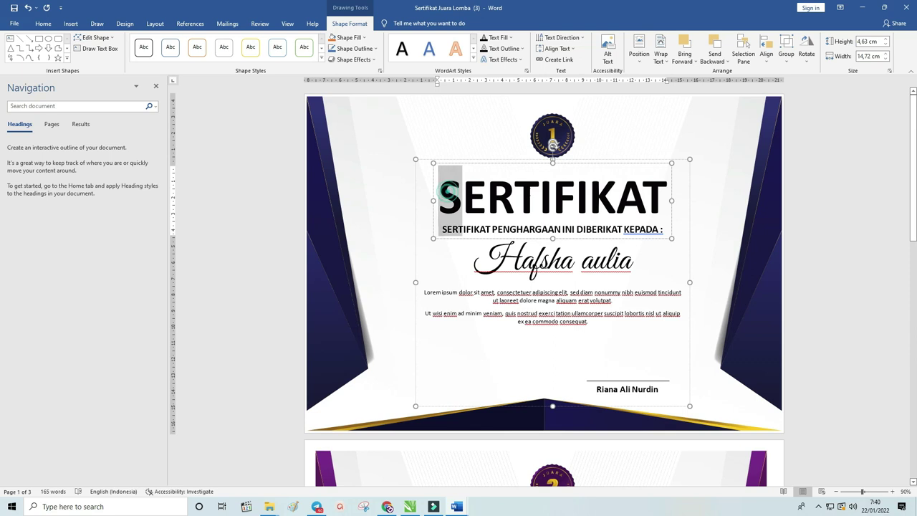
# Set the SERTIFIKAT title to Oswald and unbold it, then switch to Bahnschrift at size 76
pyautogui.click(43, 23)
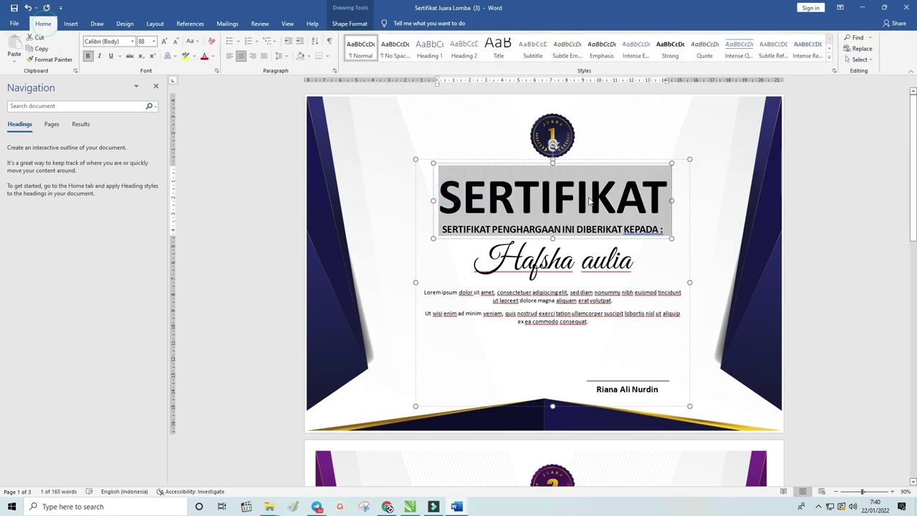
pyautogui.click(124, 41)
pyautogui.write('Os')
pyautogui.press('Return')
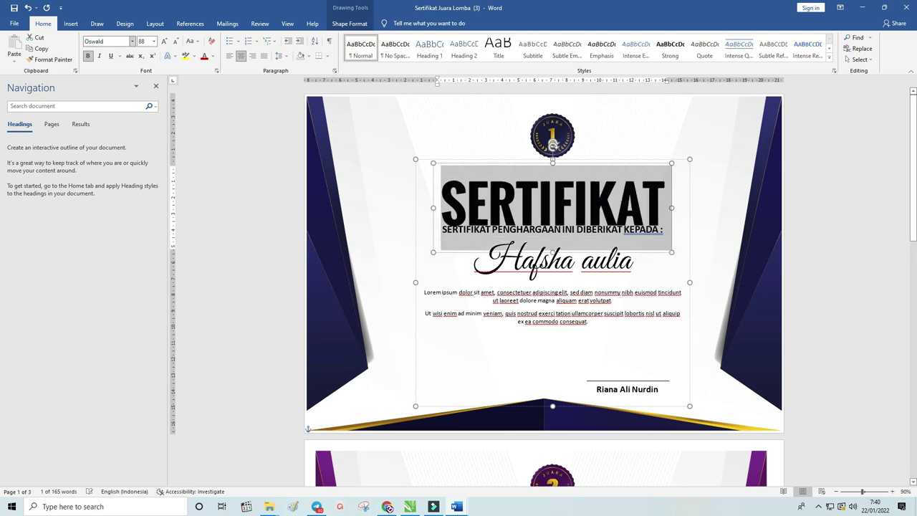
pyautogui.click(88, 55)
pyautogui.click(107, 41)
pyautogui.write('B')
pyautogui.press('Return')
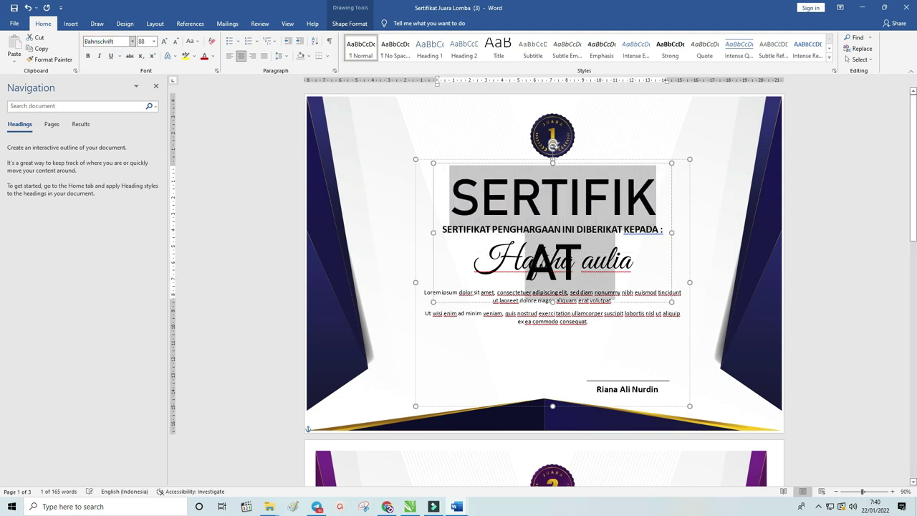
pyautogui.hotkey('ctrl', '[')
pyautogui.hotkey('ctrl', '[')
pyautogui.hotkey('ctrl', '[')
pyautogui.hotkey('ctrl', '[')
pyautogui.hotkey('ctrl', '[')
pyautogui.hotkey('ctrl', '[')
pyautogui.hotkey('ctrl', '[')
pyautogui.hotkey('ctrl', '[')
pyautogui.hotkey('ctrl', '[')
pyautogui.hotkey('ctrl', '[')
pyautogui.hotkey('ctrl', '[')
pyautogui.hotkey('ctrl', '[')
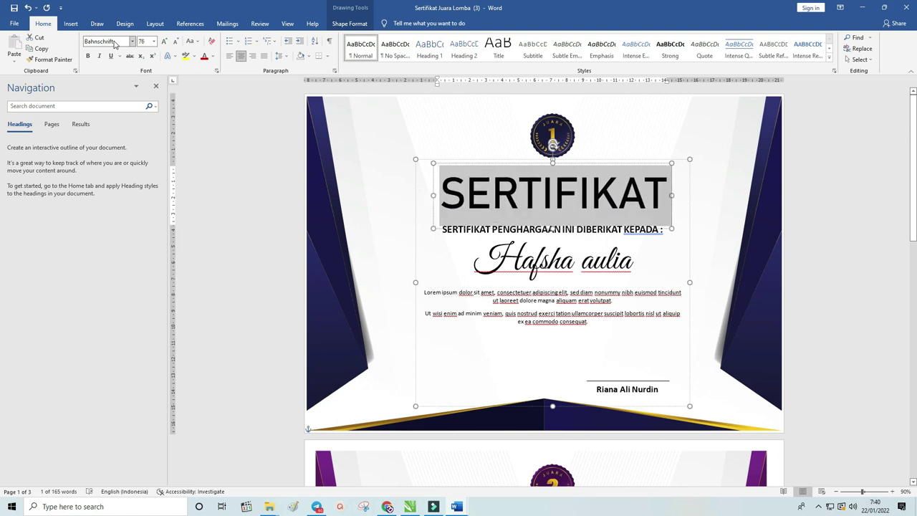
# Capitalise the surname's first letter in the recipient's name by typing 'A'
pyautogui.moveTo(480, 254); pyautogui.dragTo(674, 255)
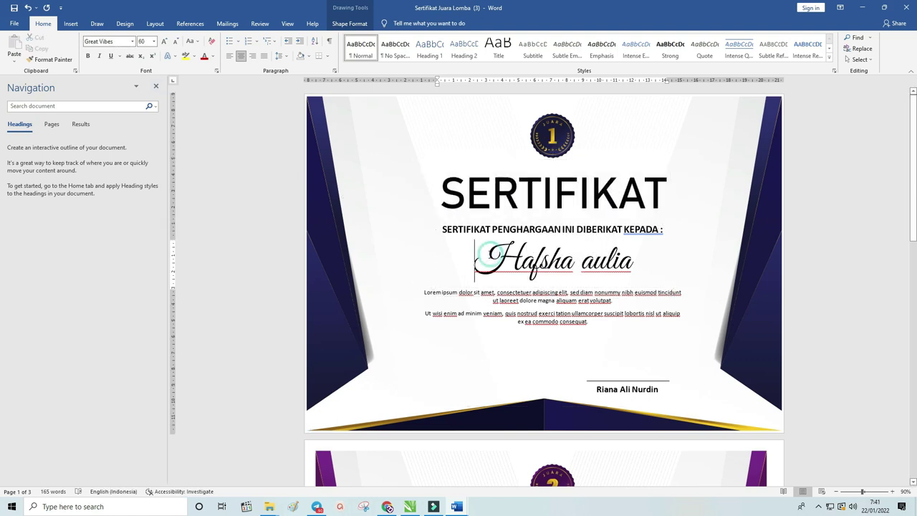
pyautogui.moveTo(581, 259); pyautogui.dragTo(594, 260)
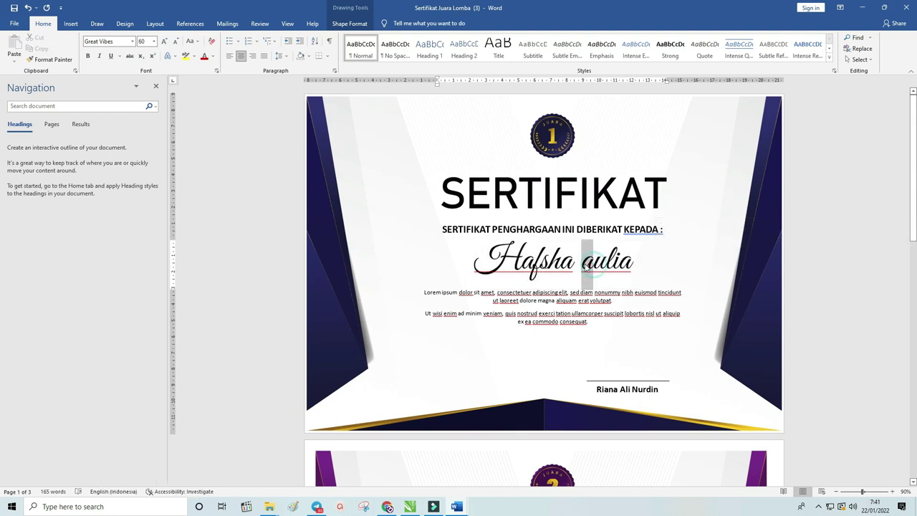
pyautogui.write('A')
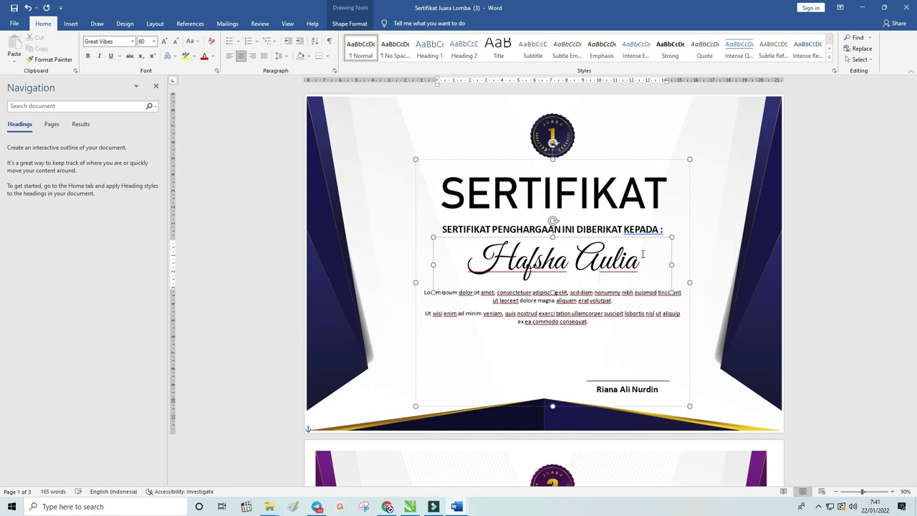
# Review the certificate pages, then close Sertifikat Juara Lomba (3) with Alt+F4
pyautogui.scroll(-5, 643, 254)
pyautogui.scroll(-4, 644, 251)
pyautogui.scroll(-4, 646, 248)
pyautogui.scroll(-3, 646, 250)
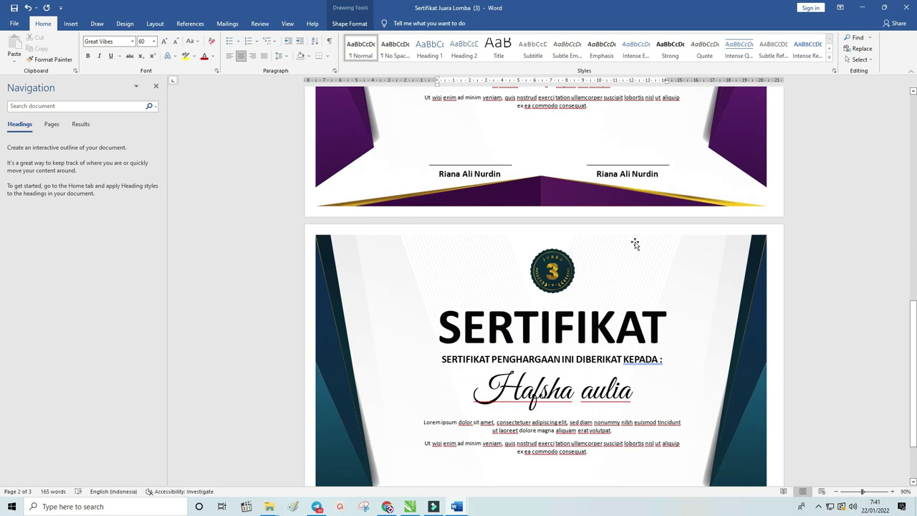
pyautogui.scroll(-3, 602, 248)
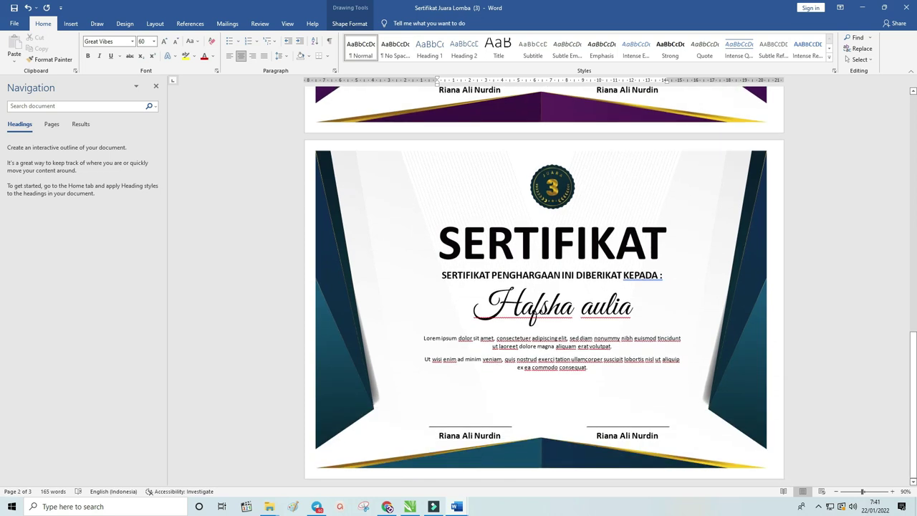
pyautogui.press('XF86AudioRaiseVolume')
pyautogui.scroll(5, 825, 158)
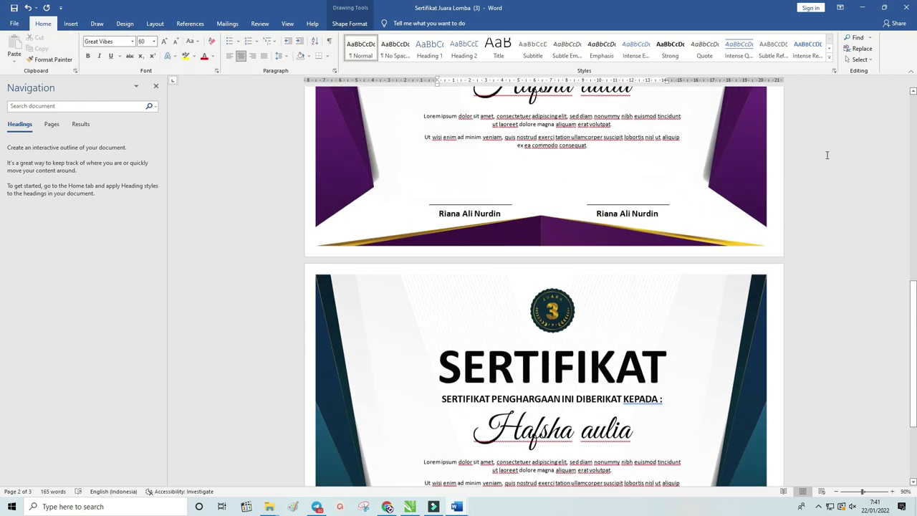
pyautogui.scroll(9, 825, 159)
pyautogui.hotkey('alt', 'F4')
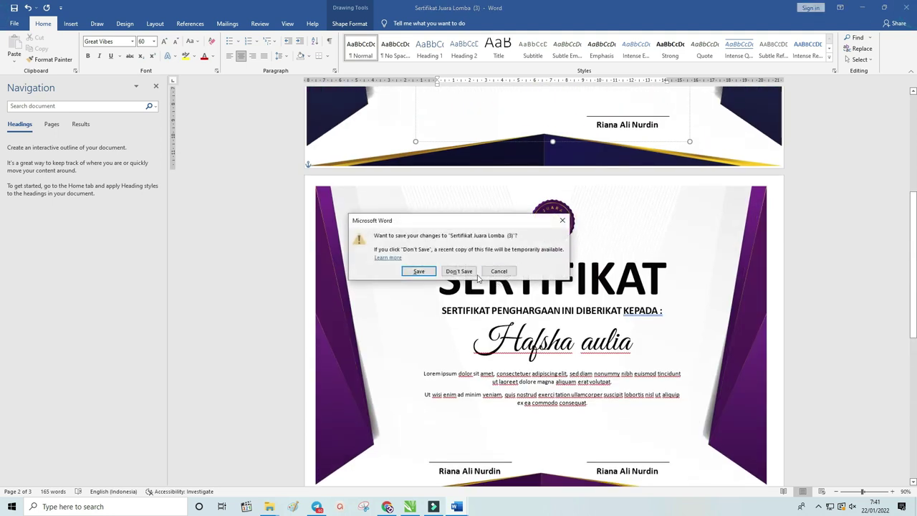
# Discard changes to certificate (3), then review and close certificate file (4)
pyautogui.click(469, 273)
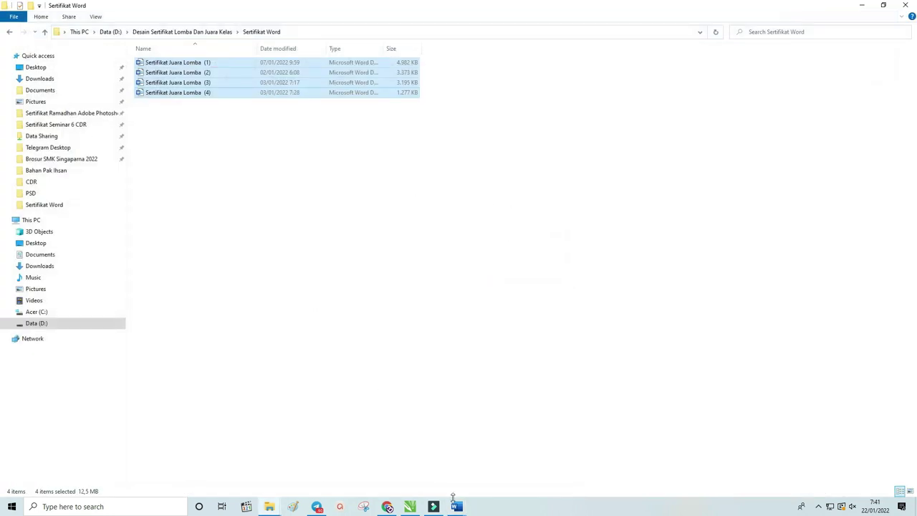
pyautogui.moveTo(456, 506)
pyautogui.click(573, 479)
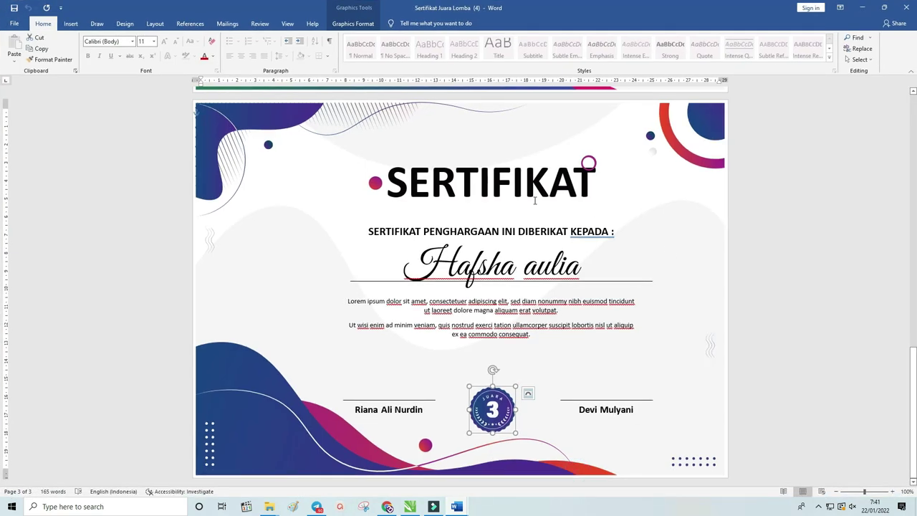
pyautogui.moveTo(914, 409)
pyautogui.mouseDown()
pyautogui.moveTo(913, 391)
pyautogui.moveTo(913, 441)
pyautogui.mouseUp()
pyautogui.click(905, 7)
# Switch to certificate file (2) and scroll through its Juara 1 and Juara 3 pages
pyautogui.click(456, 506)
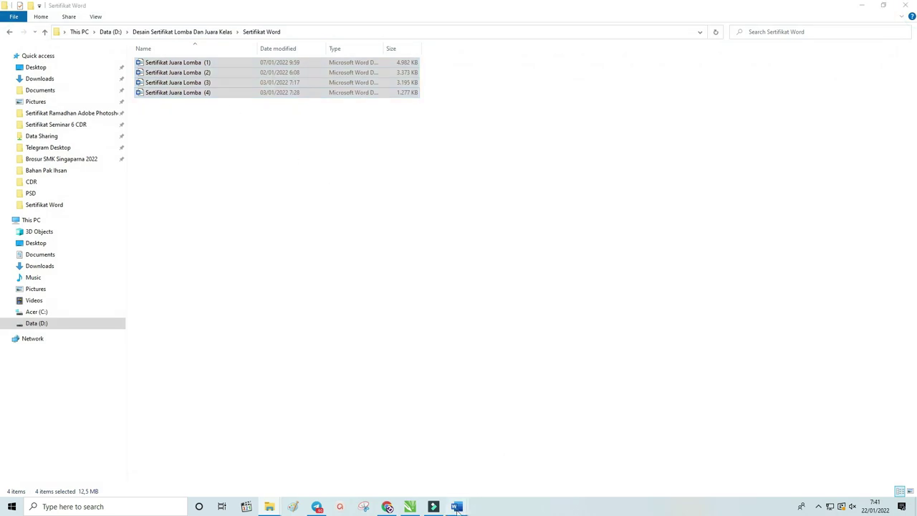
pyautogui.click(516, 466)
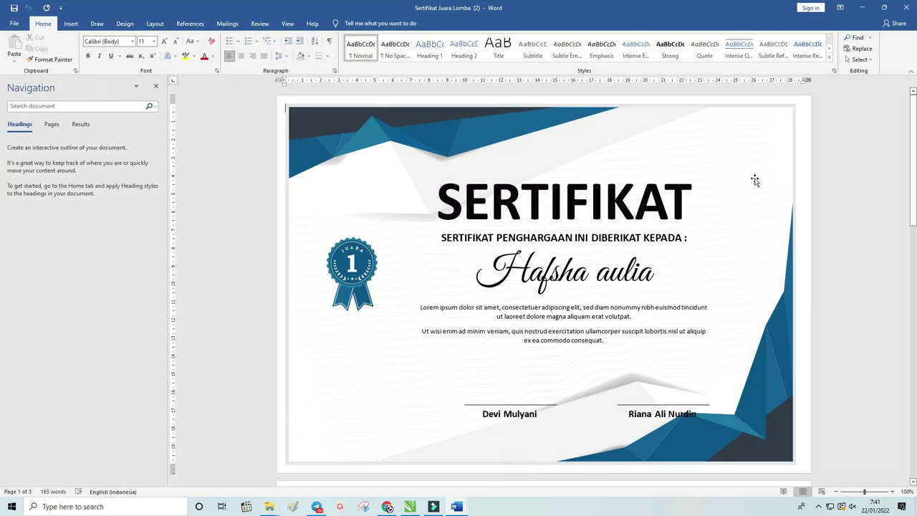
pyautogui.moveTo(912, 196); pyautogui.dragTo(0, 419)
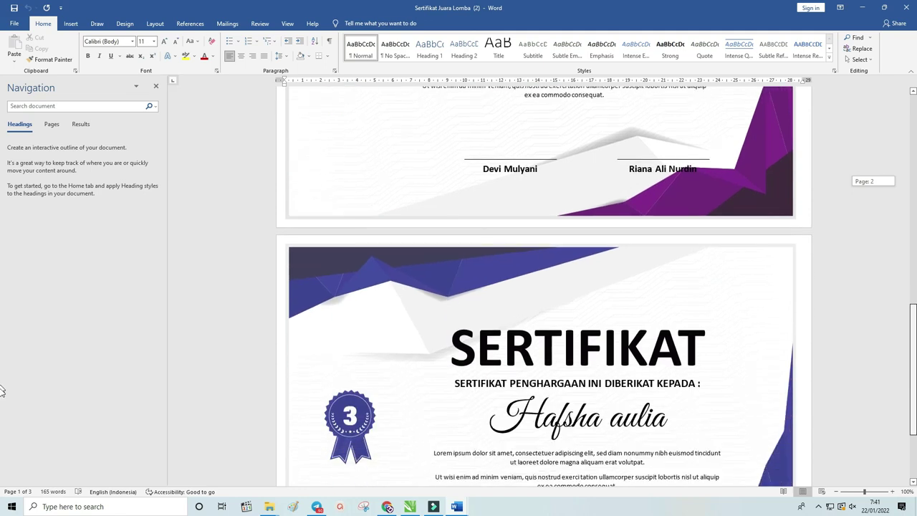
# Close certificate (2), switch to Sertifikat Juara Lomba (1), and select its background picture
pyautogui.click(905, 7)
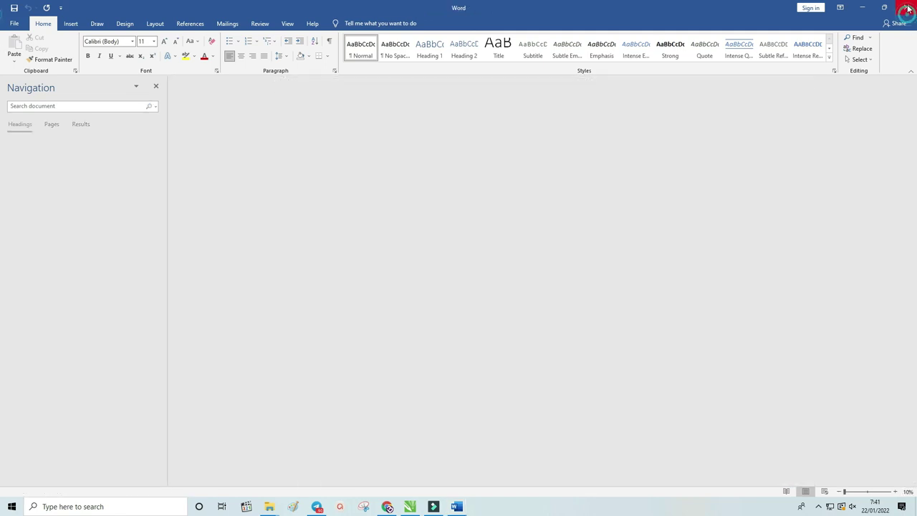
pyautogui.click(456, 506)
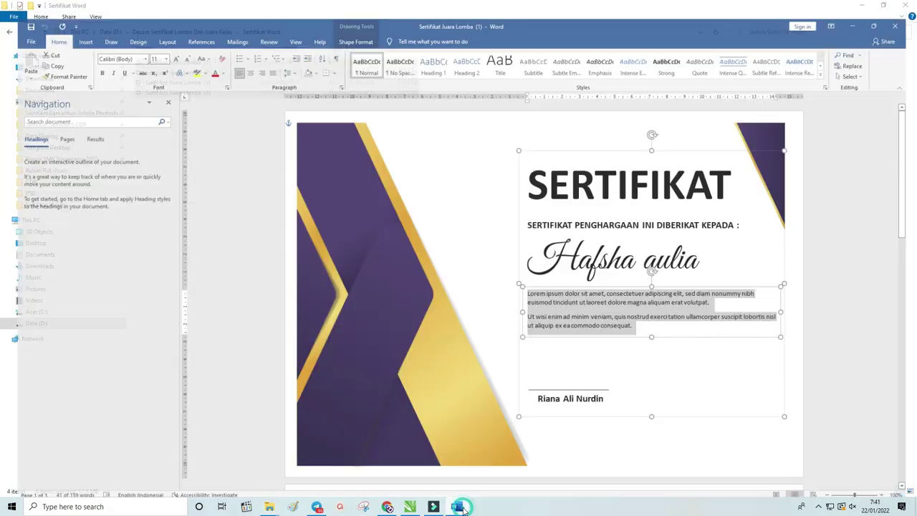
pyautogui.click(637, 255)
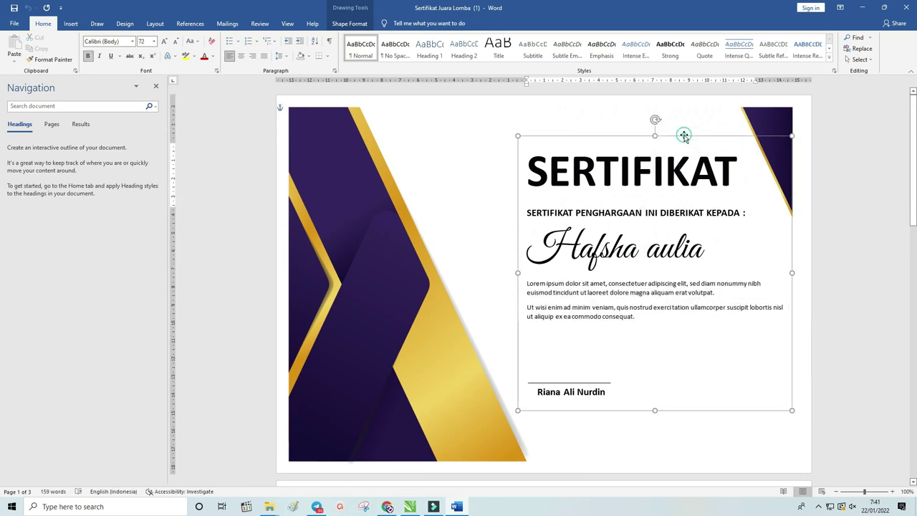
pyautogui.click(680, 135)
pyautogui.click(371, 193)
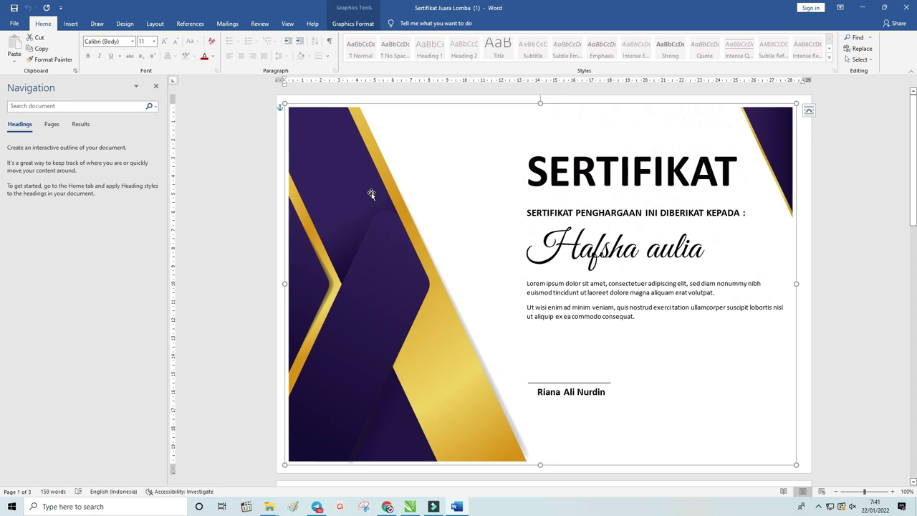